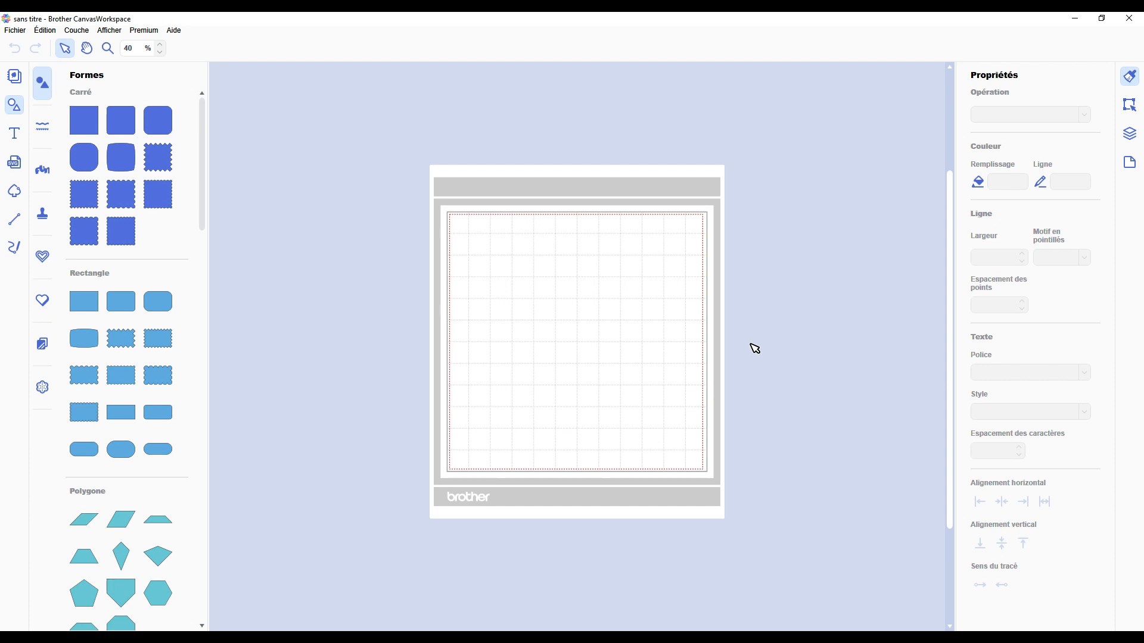
- Trace only the outer edge of the anchor picture using 2 colours, keeping the image pasted in the traced area
click(25, 32)
click(14, 191)
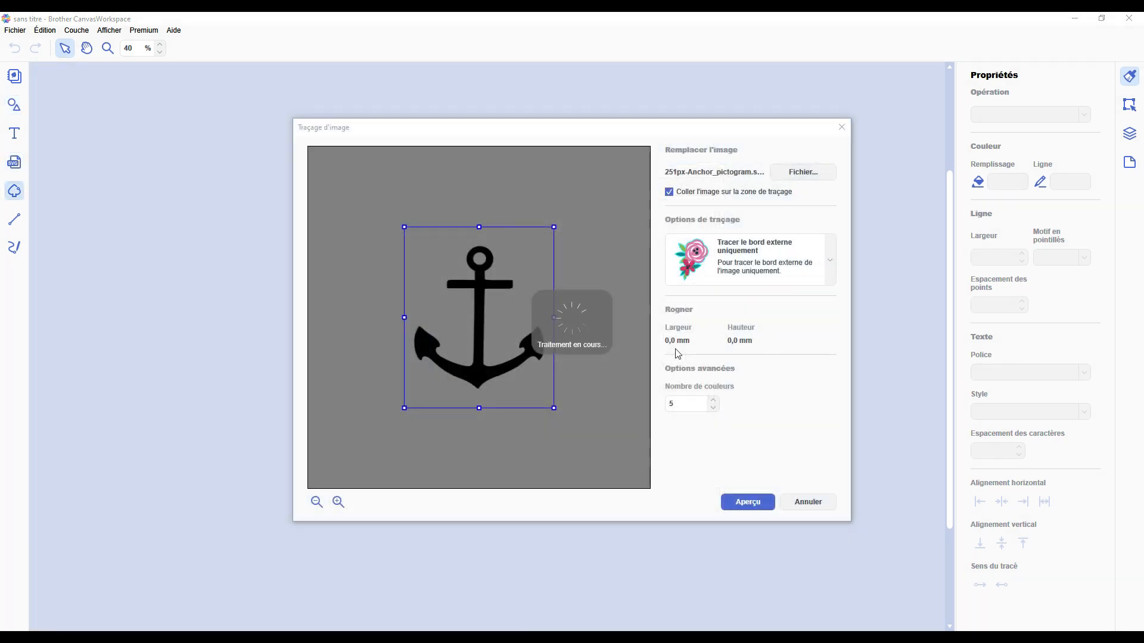
click(736, 259)
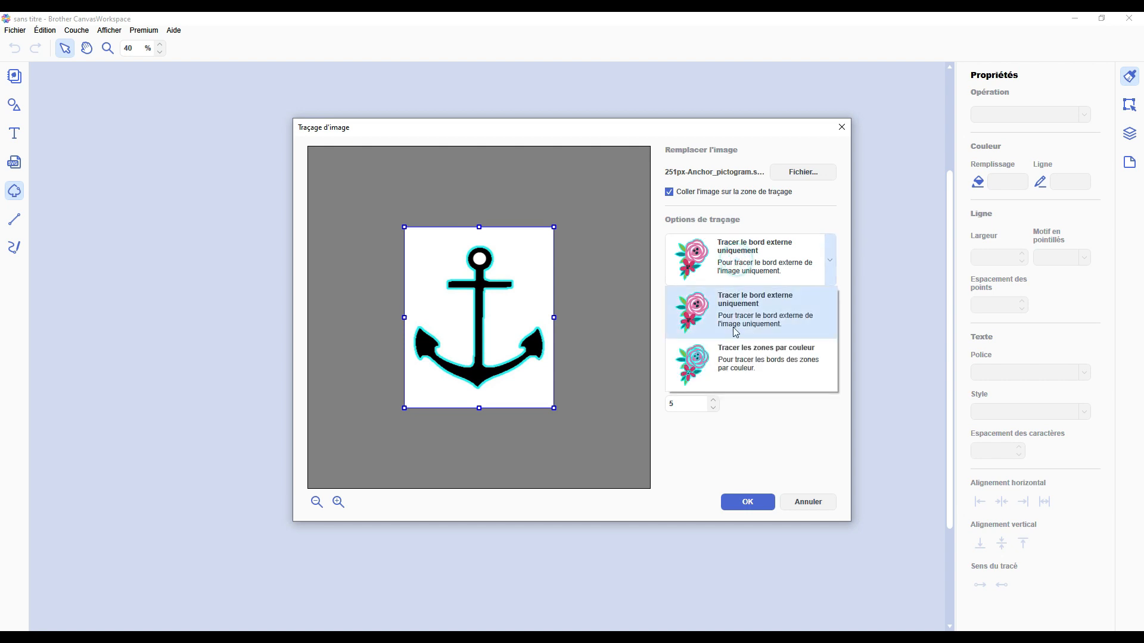
click(736, 332)
double_click(684, 403)
text(2)
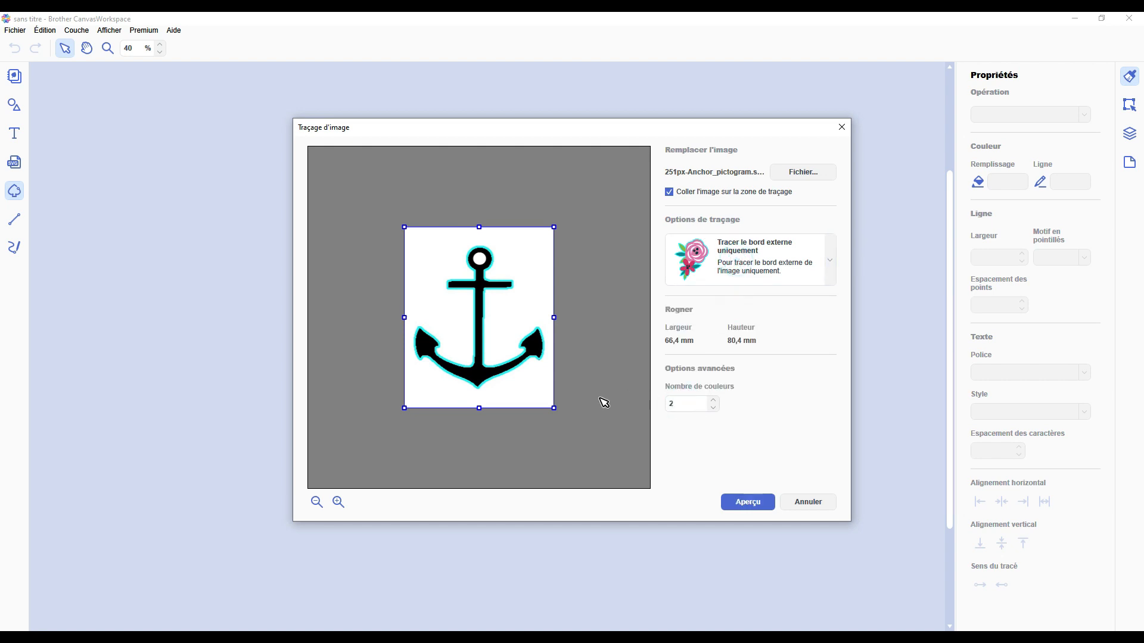
click(752, 504)
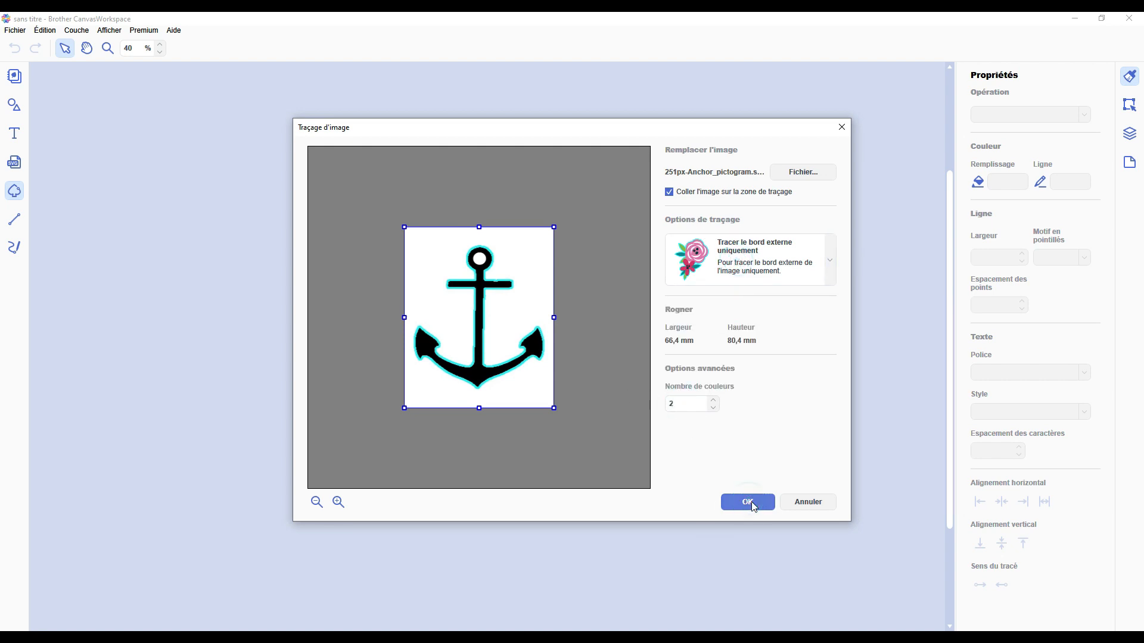
click(749, 502)
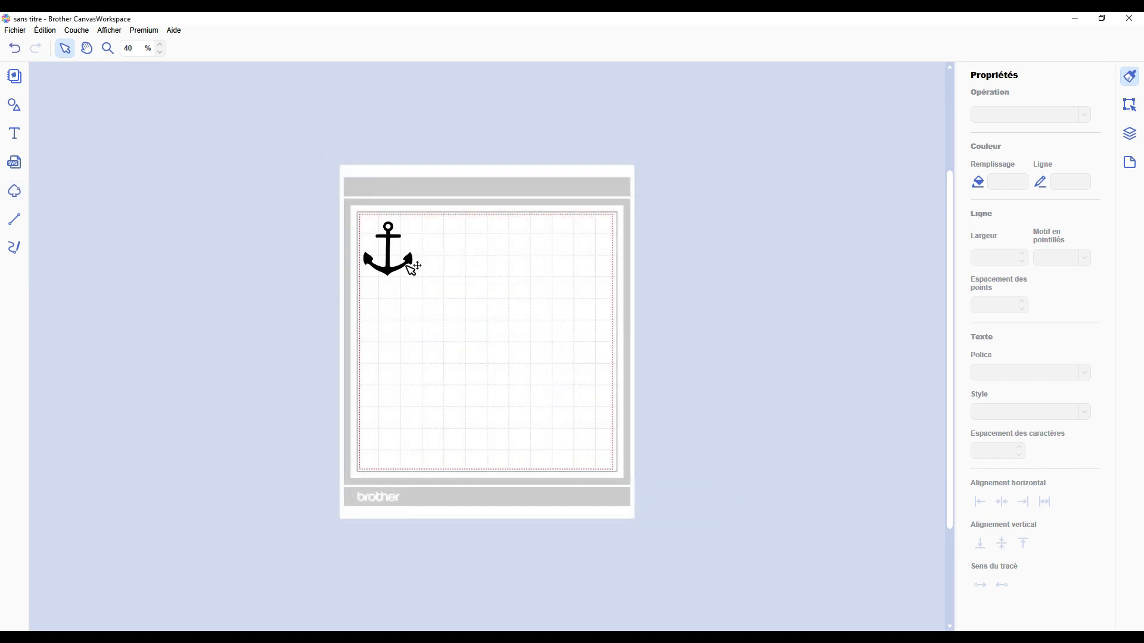
- Enlarge the traced anchor group to cover about half the mat's width and show the layer list
click(405, 264)
drag(416, 283, 498, 383)
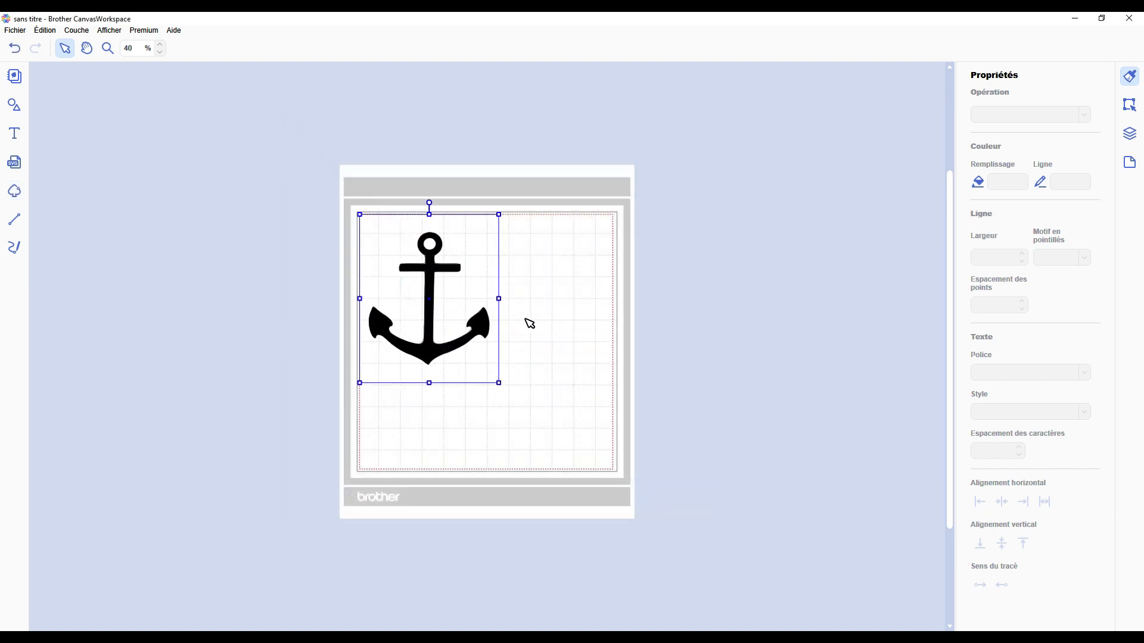
click(1129, 135)
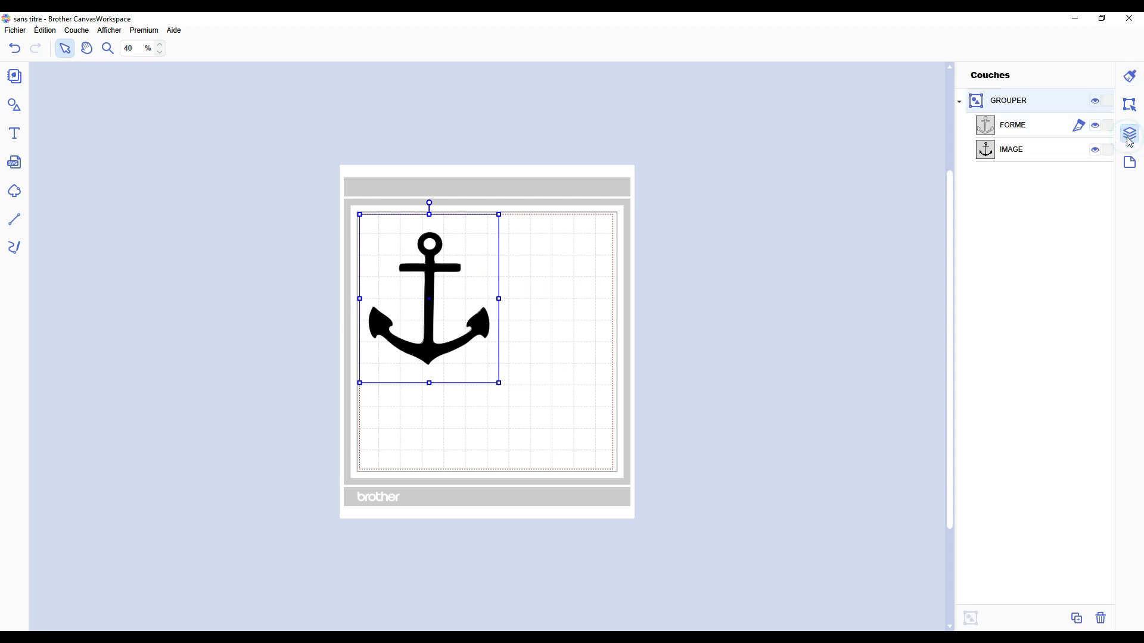
- Try deleting the outline layer (FORME) from the traced anchor group and moving the remaining image
click(1025, 130)
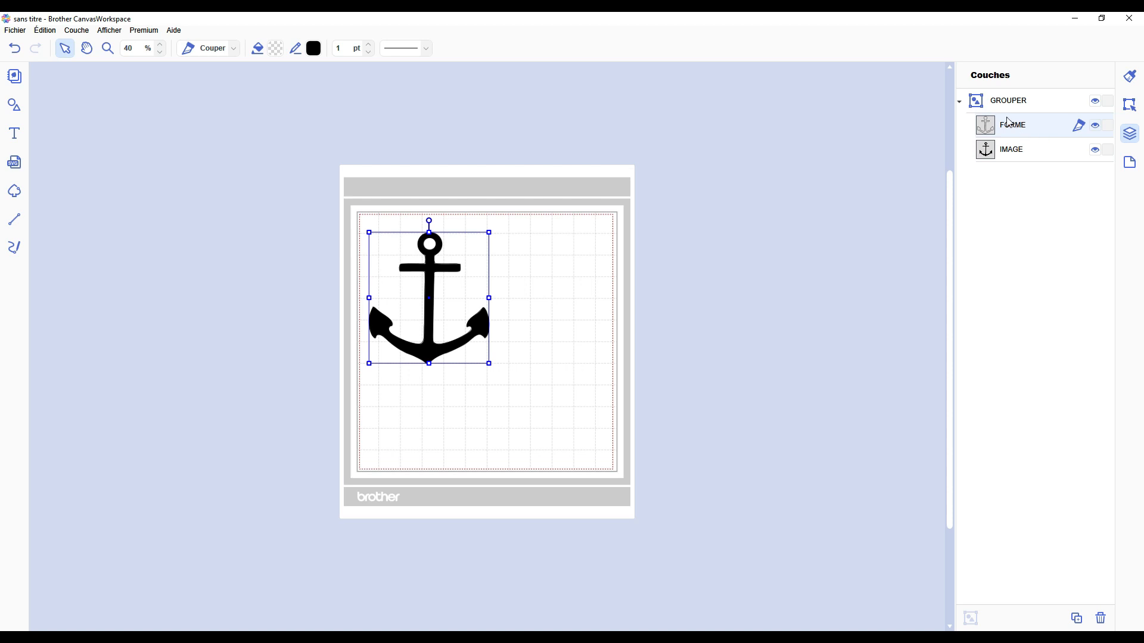
key(Delete)
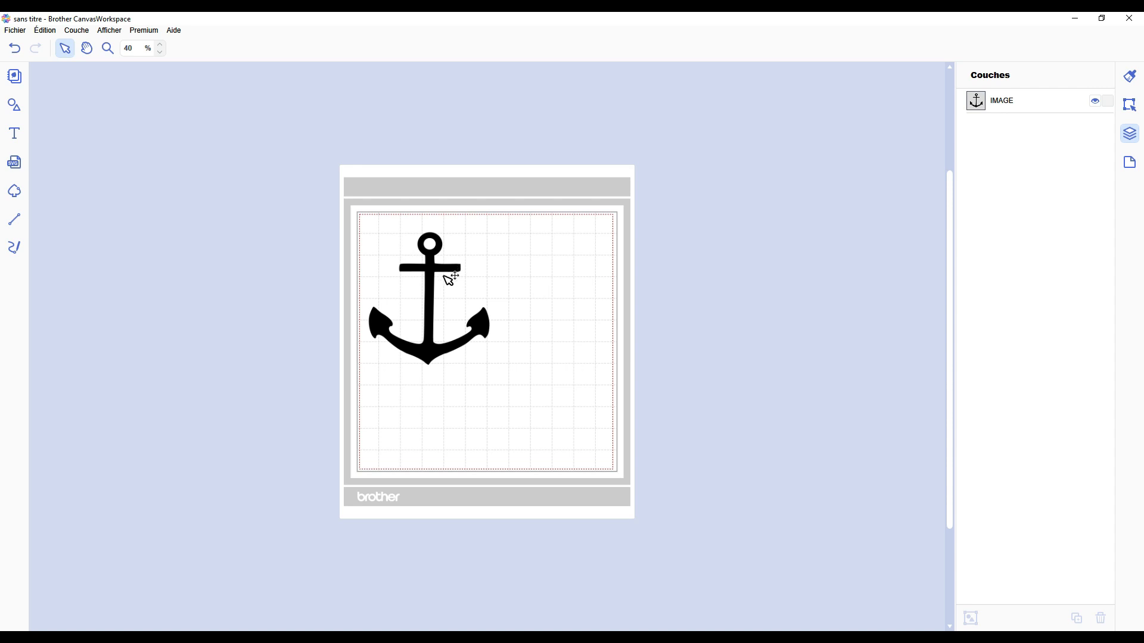
drag(444, 277, 447, 278)
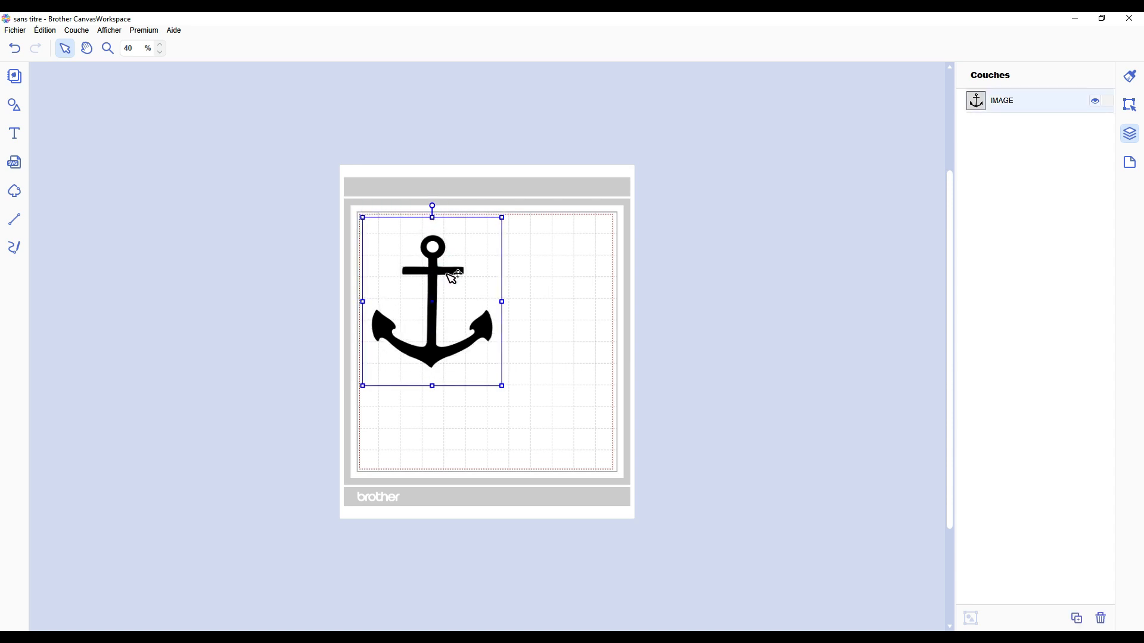
click(545, 275)
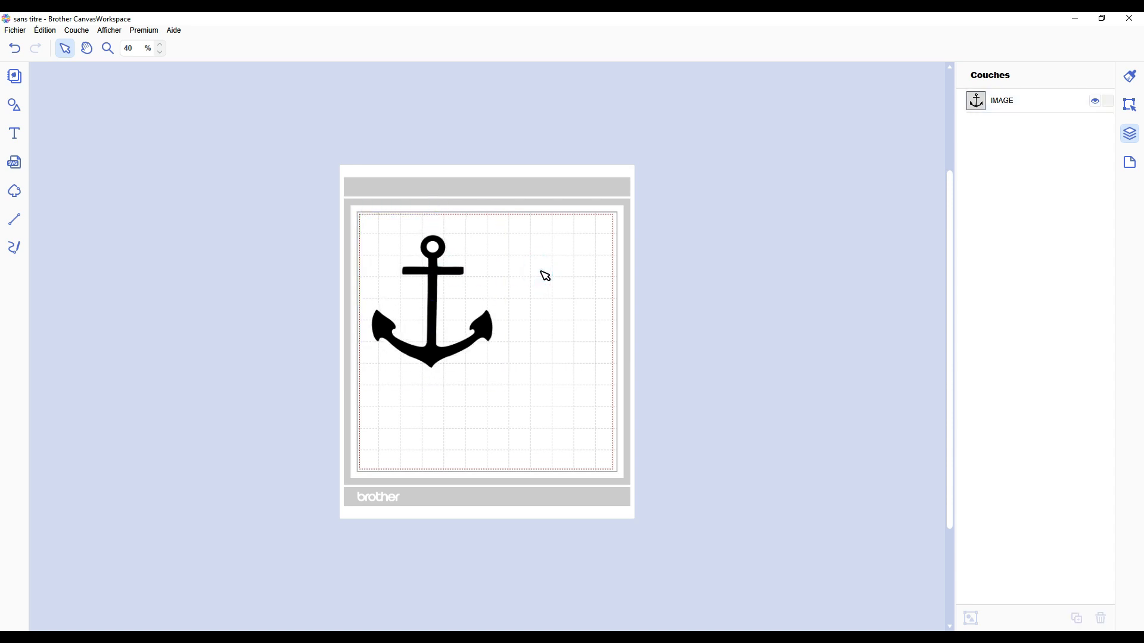
key(ctrl+z)
key(ctrl+z)
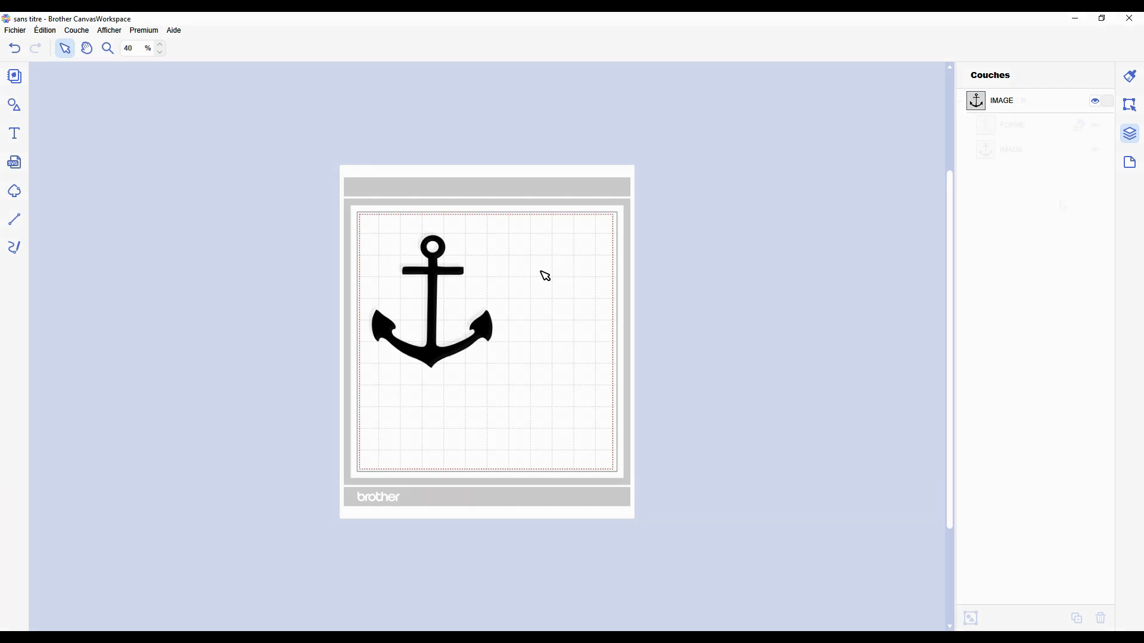
- Try deleting the IMAGE layer from the traced anchor group and moving the remaining outline
click(1014, 151)
key(Delete)
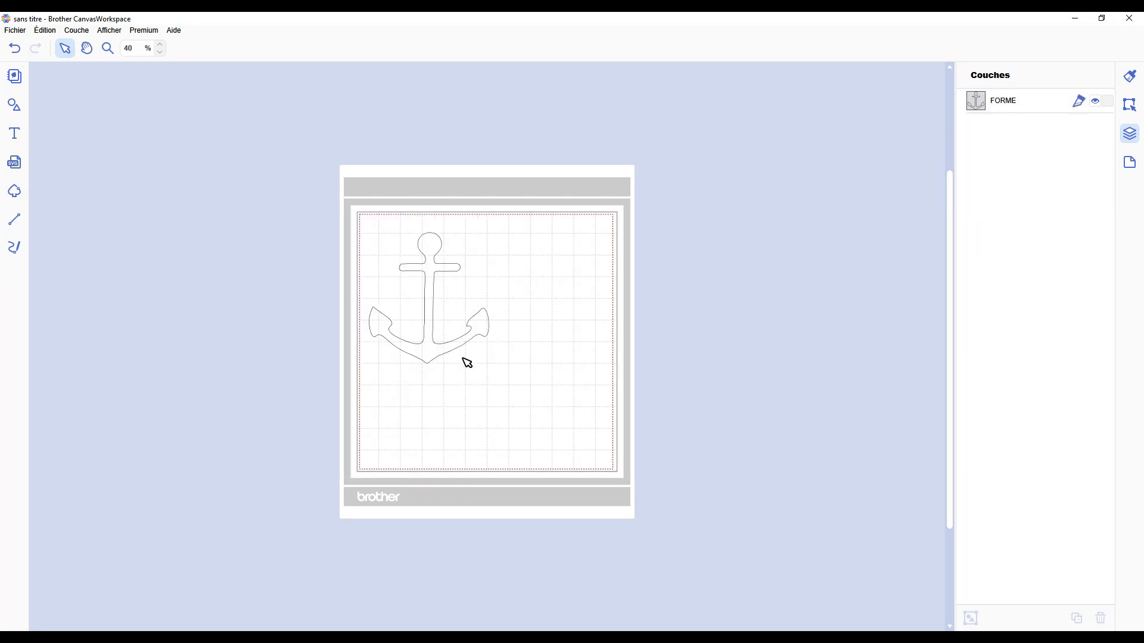
drag(439, 262, 437, 252)
key(ctrl+z)
key(ctrl+z)
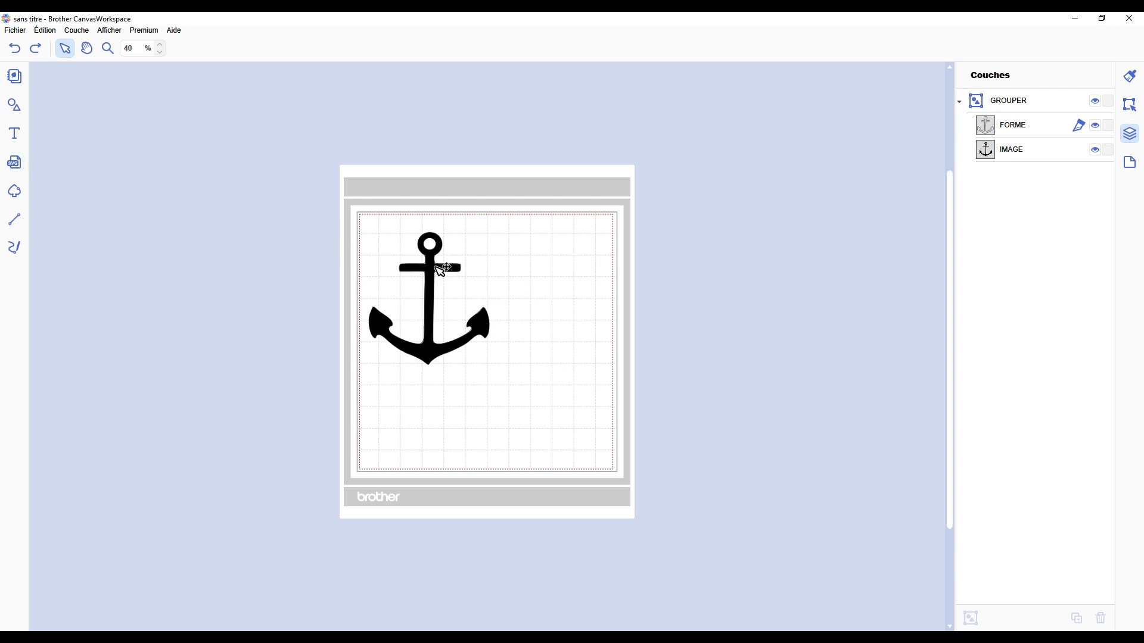
- Move the whole traced anchor group off the mat into the empty area beside it
drag(439, 267, 278, 212)
click(401, 265)
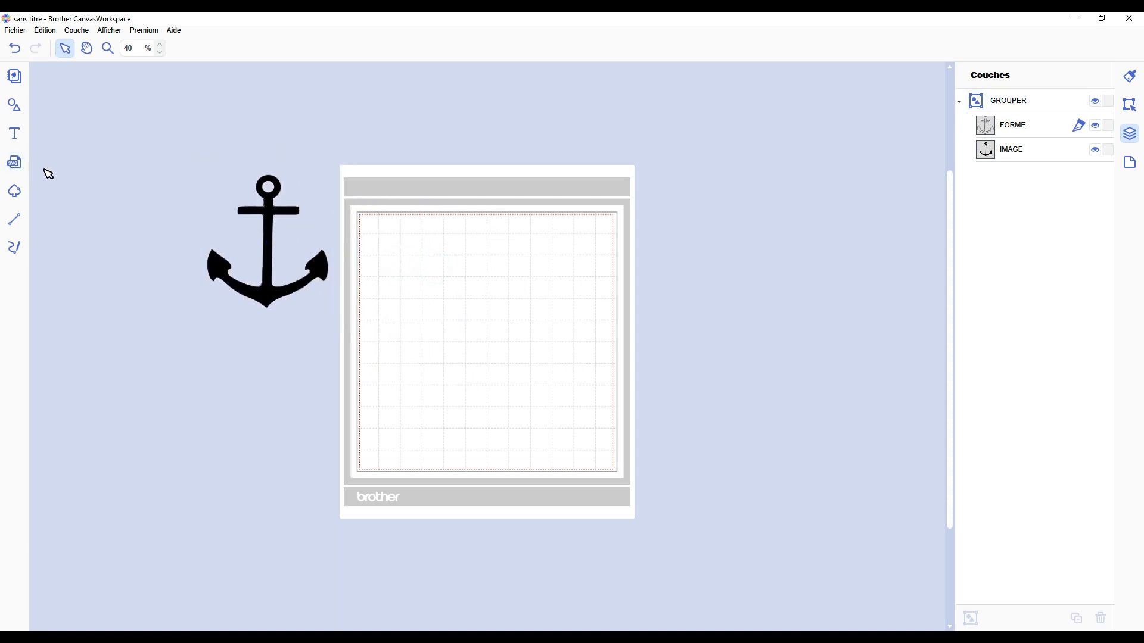
- Import the anchor picture as a plain image, enlarge it, and place it off the mat below the traced anchor
click(13, 163)
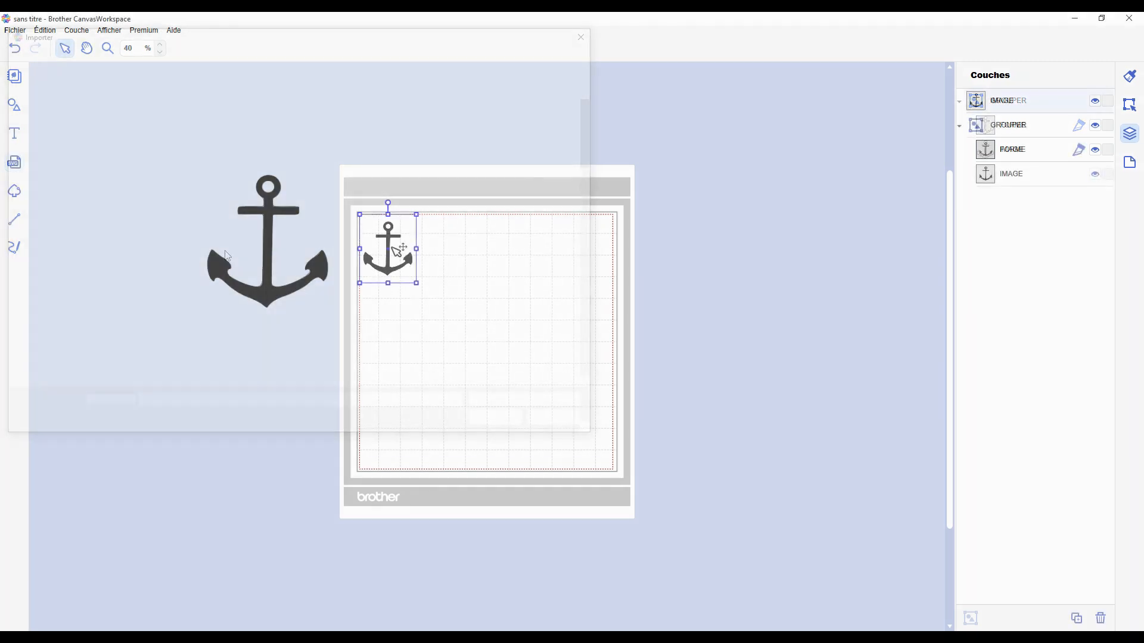
drag(390, 247, 460, 290)
drag(482, 328, 566, 411)
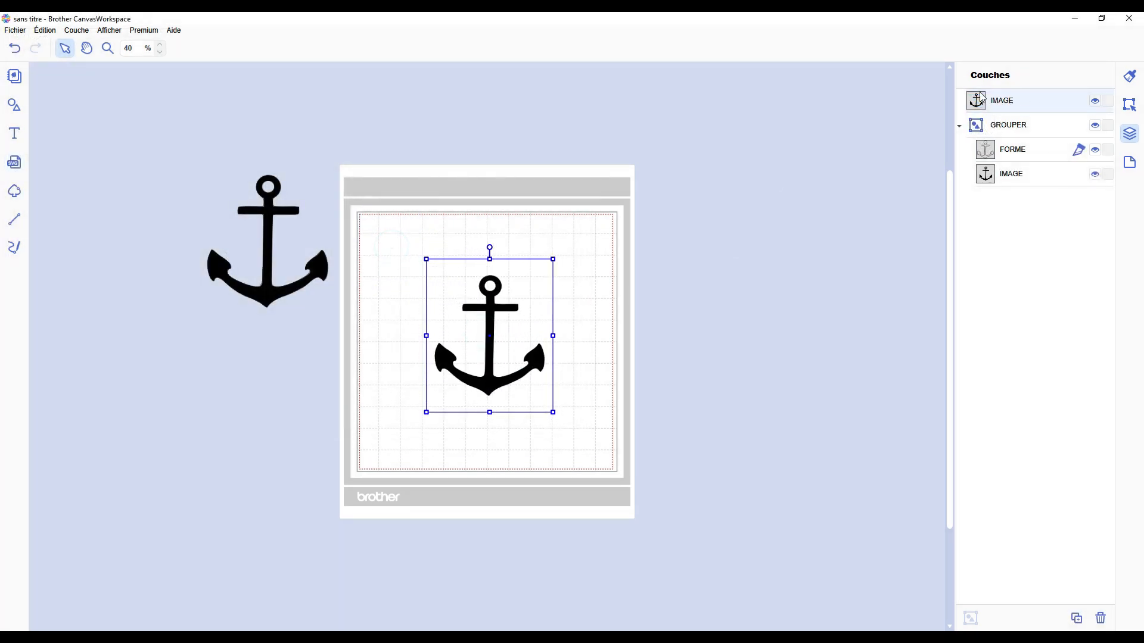
drag(500, 300, 266, 355)
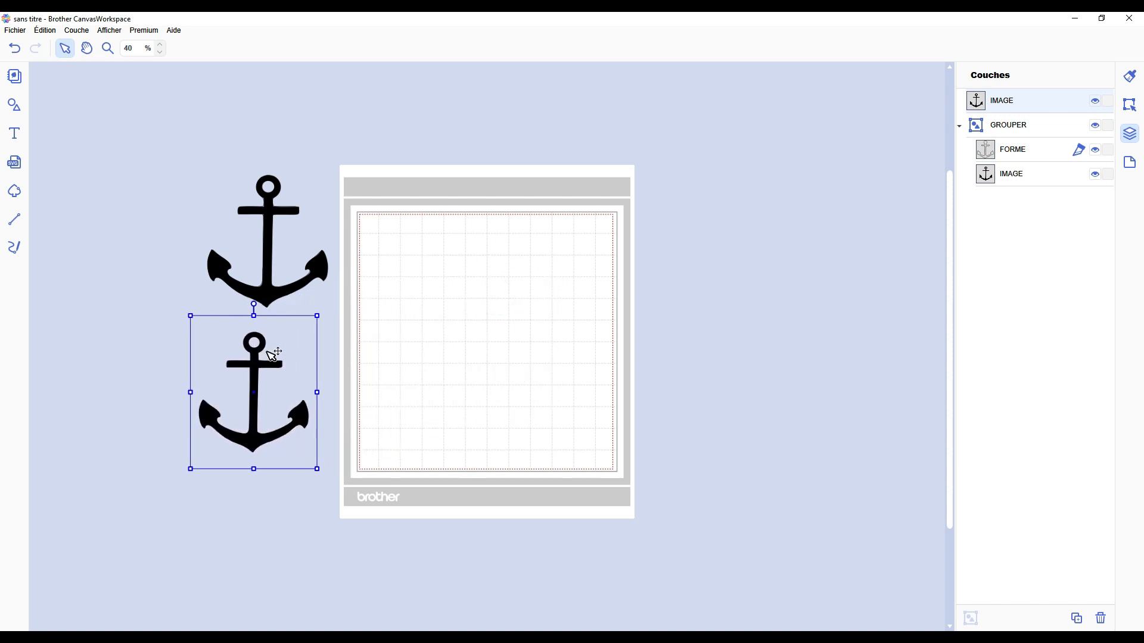
click(373, 332)
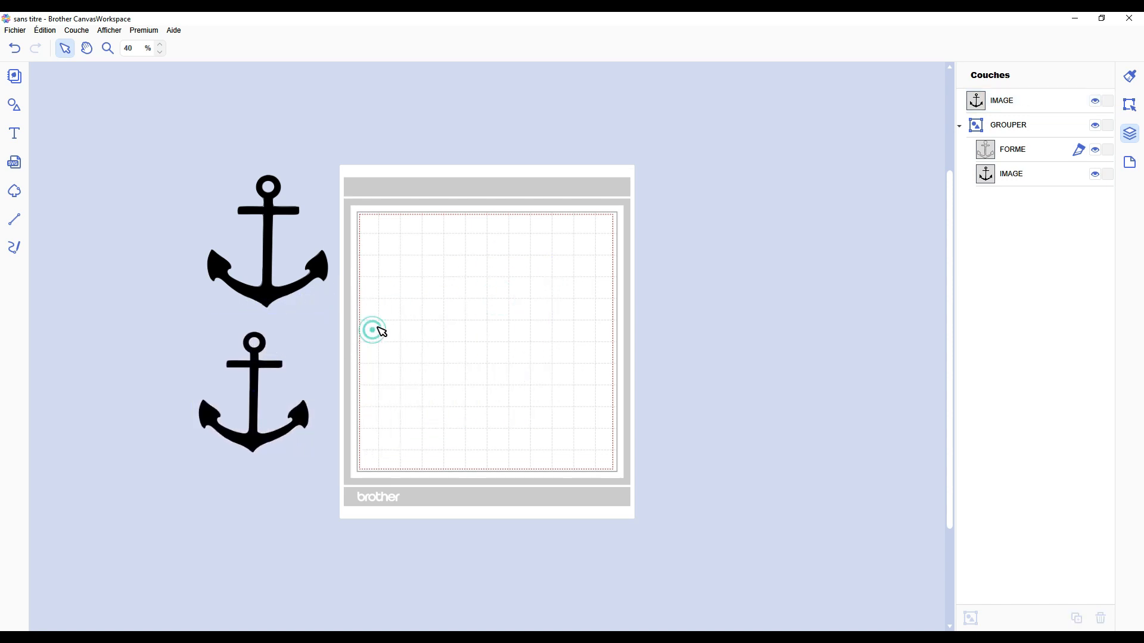
- Import the round tree design as a cutting shape, and hide both its layer and the traced anchor group
click(14, 167)
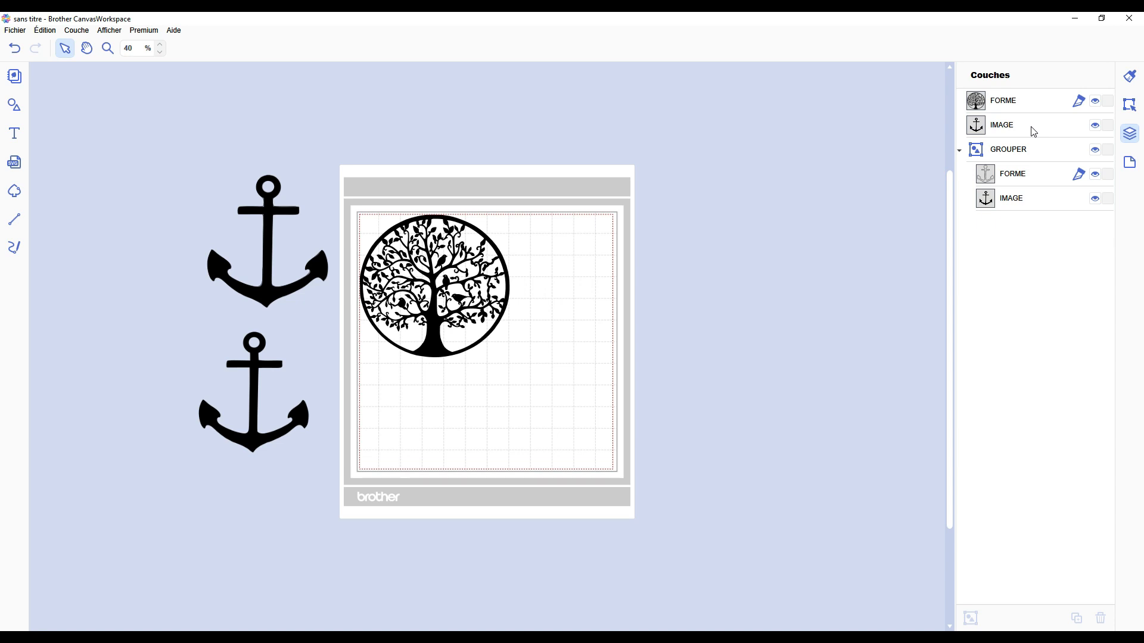
click(1095, 149)
click(1095, 101)
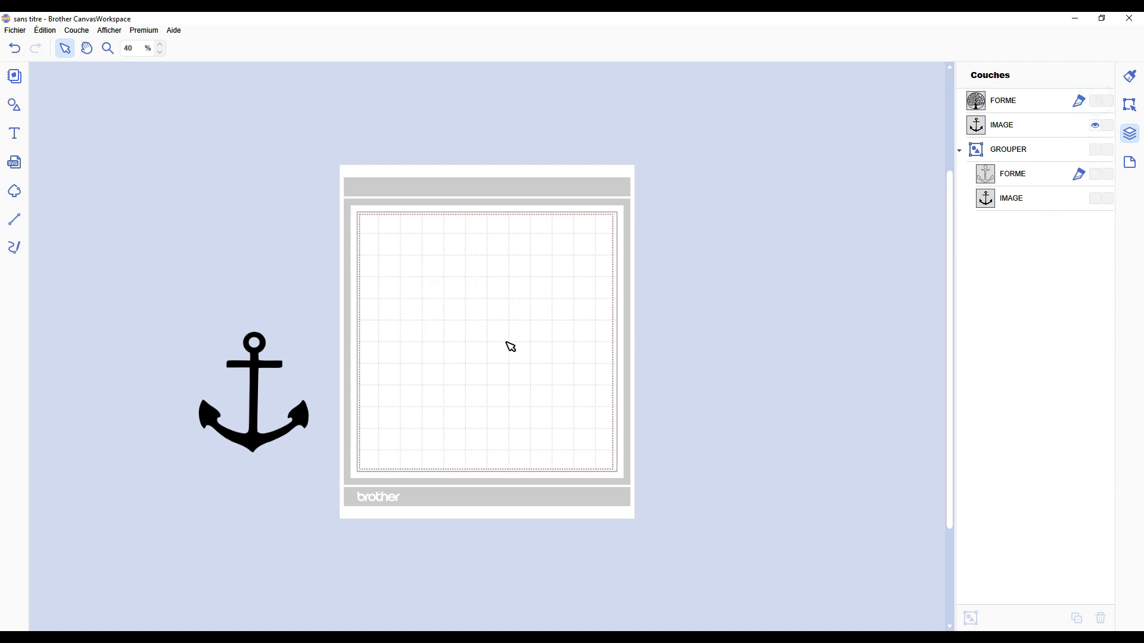
- Move the plain anchor image back onto the mat and delete it, and make the traced anchor group visible again
drag(260, 364, 499, 277)
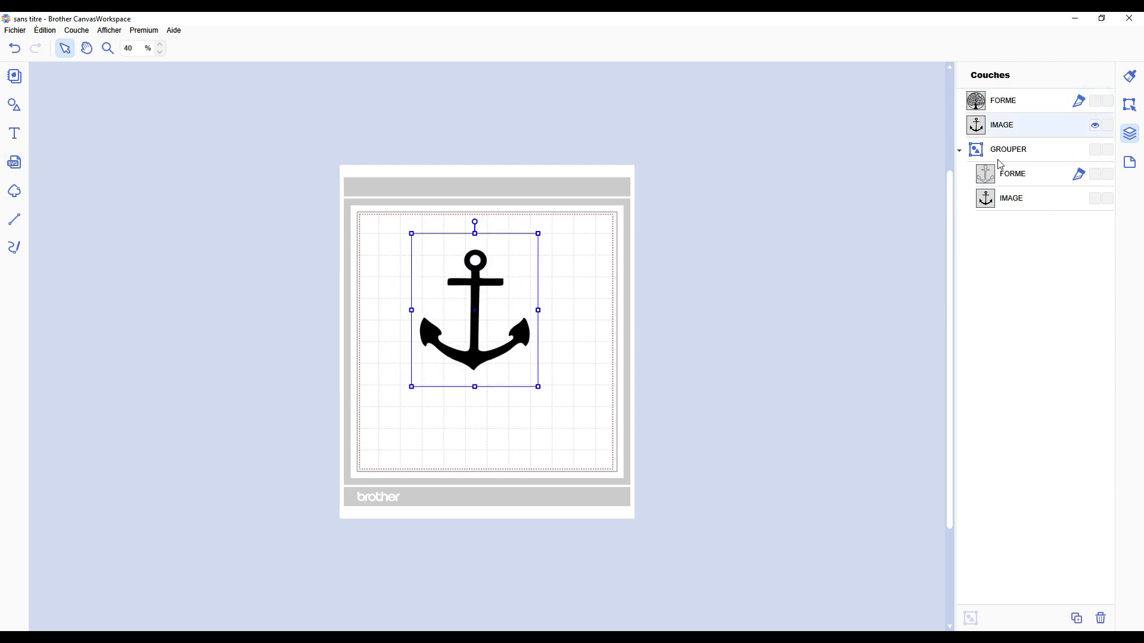
key(Delete)
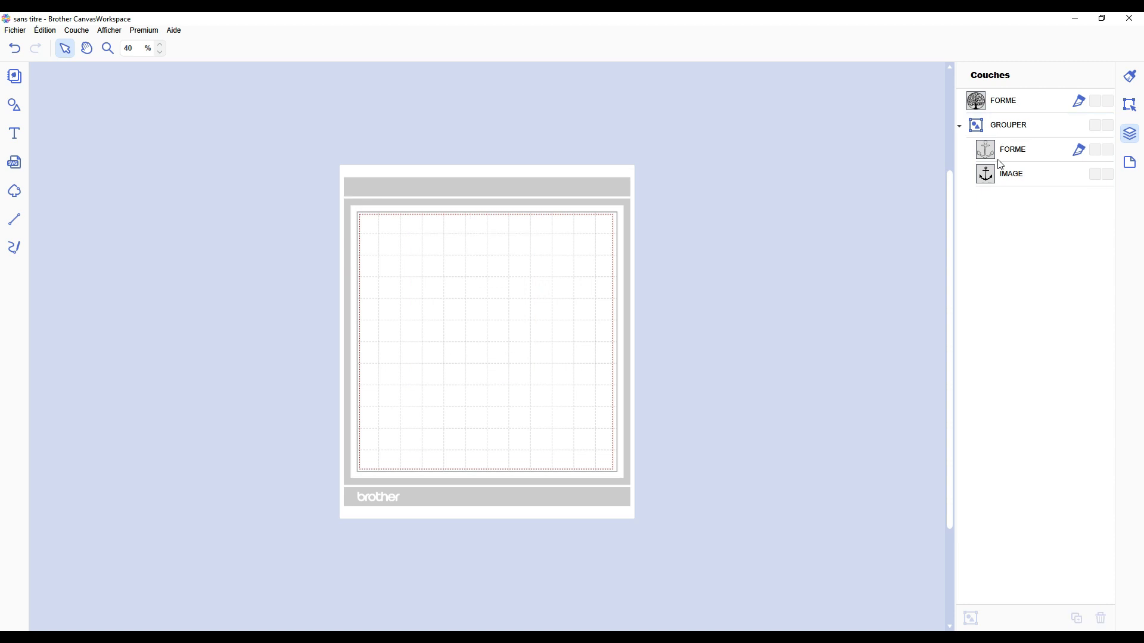
click(1098, 127)
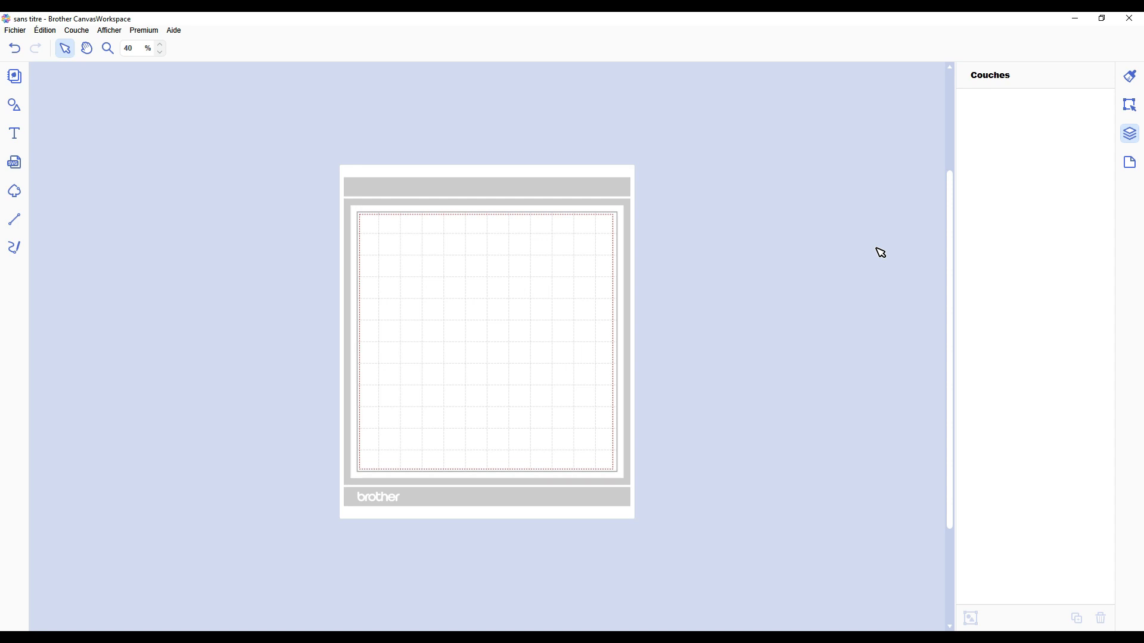
- Add a plain square from the basic shapes, enlarge it, and position it in the upper-left part of the mat
click(15, 113)
click(42, 83)
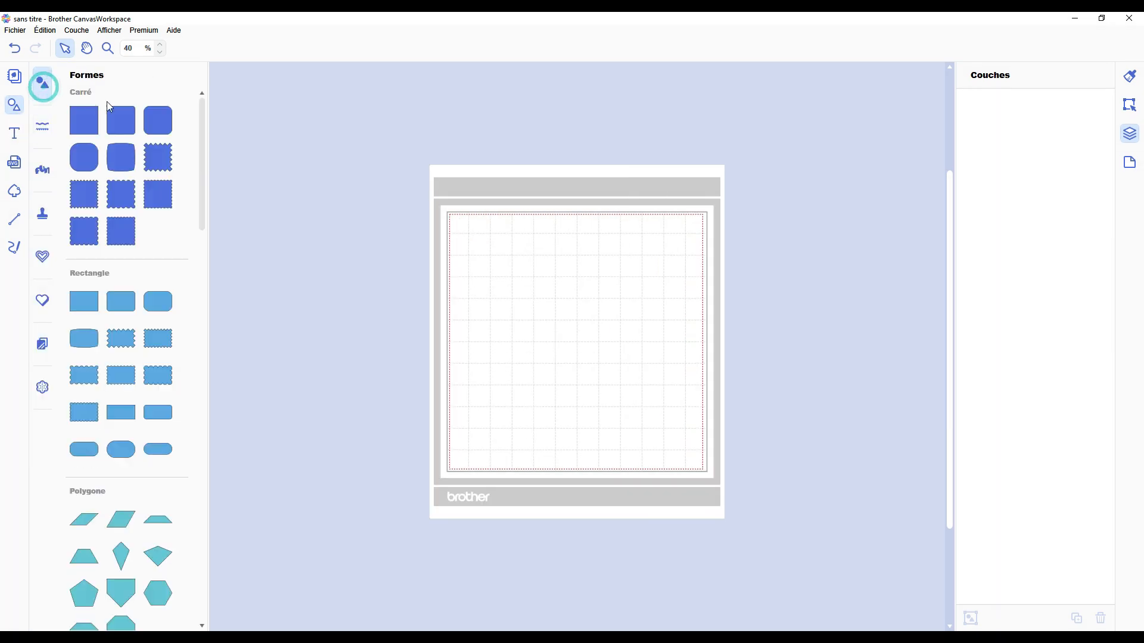
drag(79, 123, 567, 305)
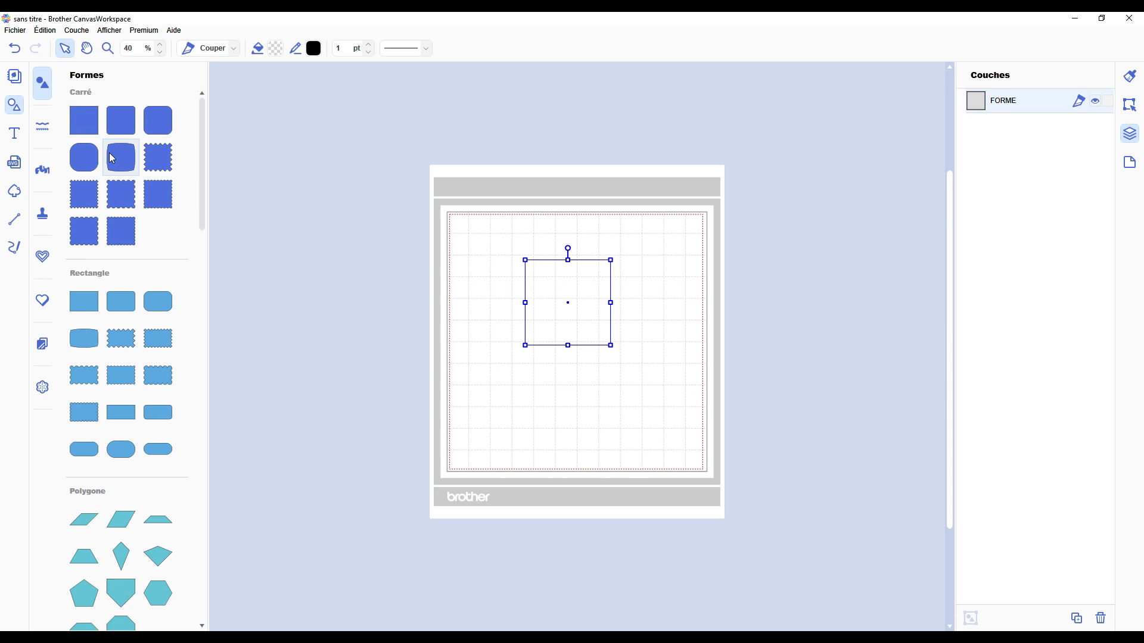
click(14, 105)
drag(522, 346, 476, 329)
click(536, 316)
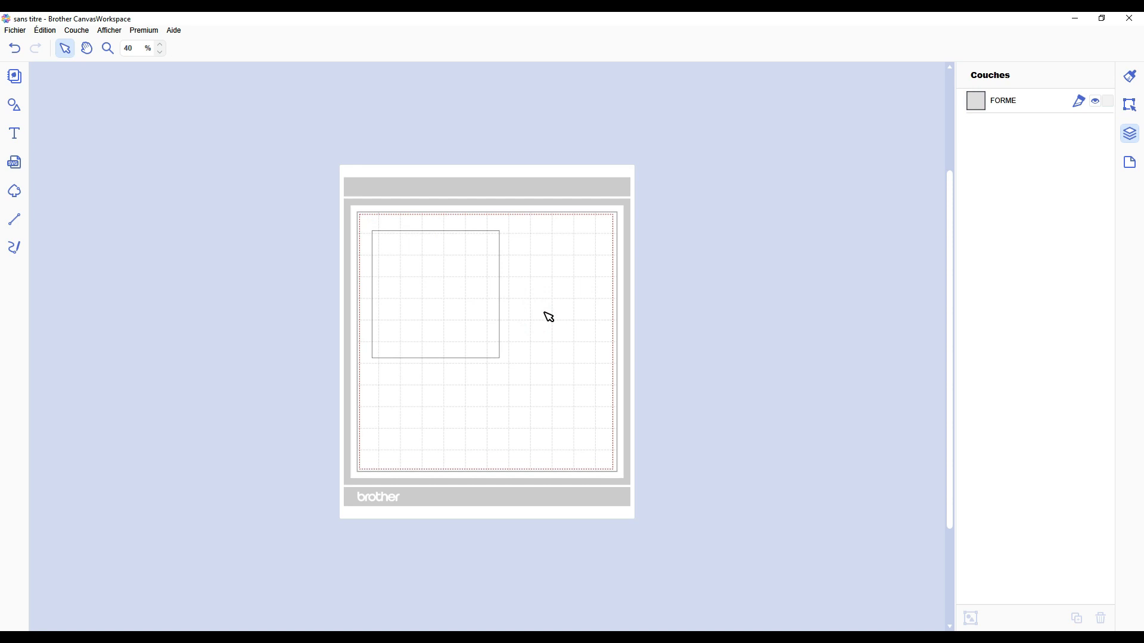
- Examine the design collections for line embossing, area embossing, foil and perforation, and return to the basic shapes
click(14, 105)
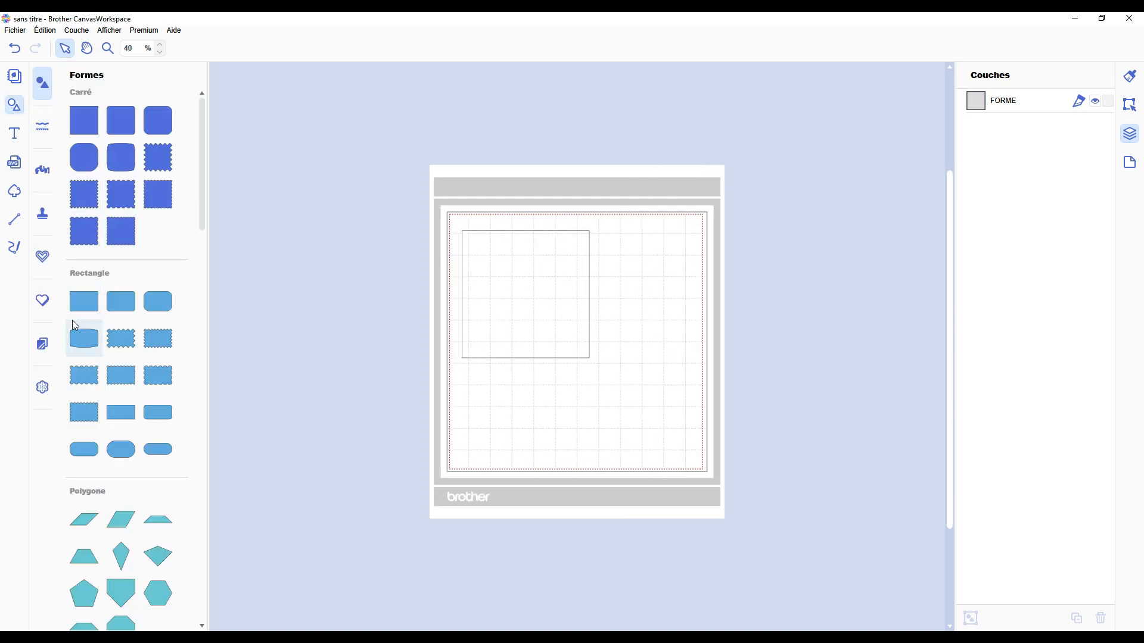
click(42, 256)
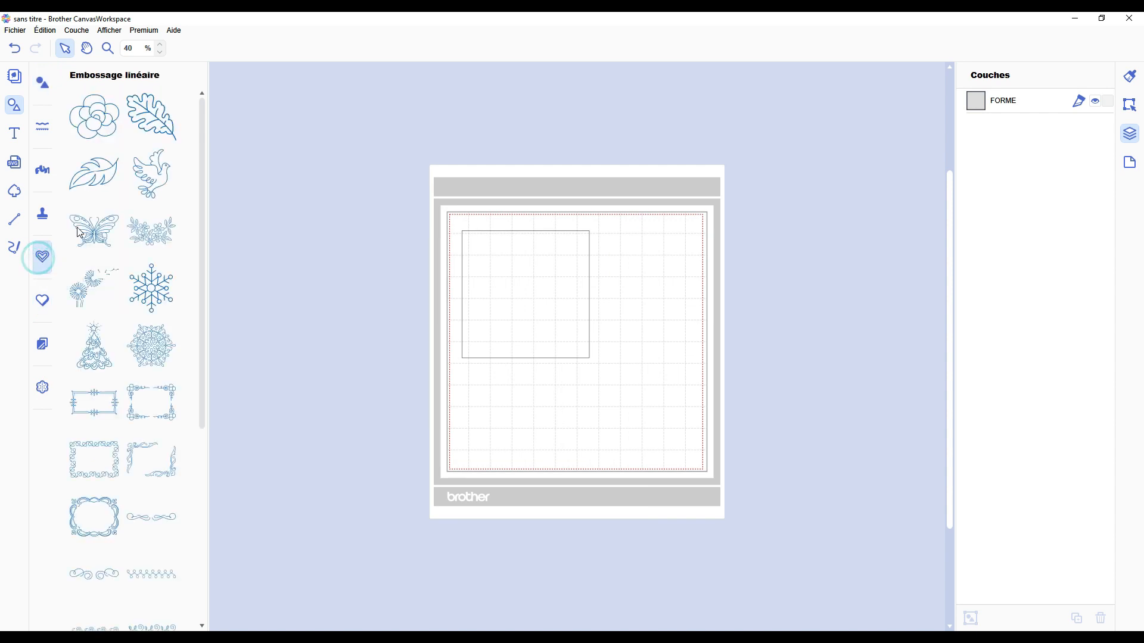
click(42, 304)
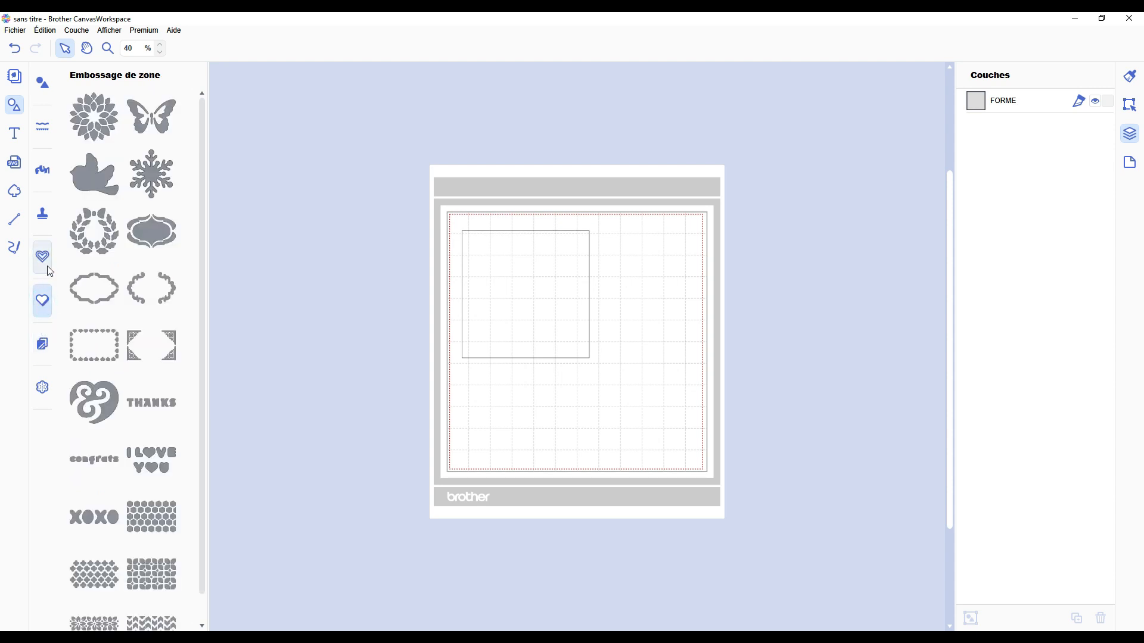
click(43, 344)
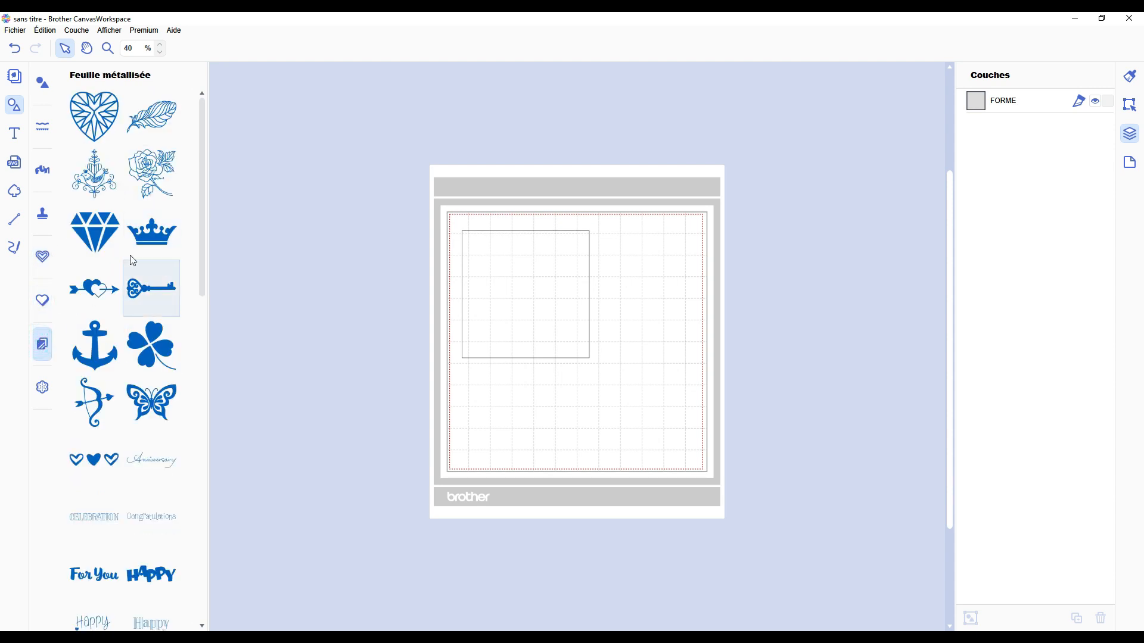
scroll(149, 398, down, 1)
click(44, 399)
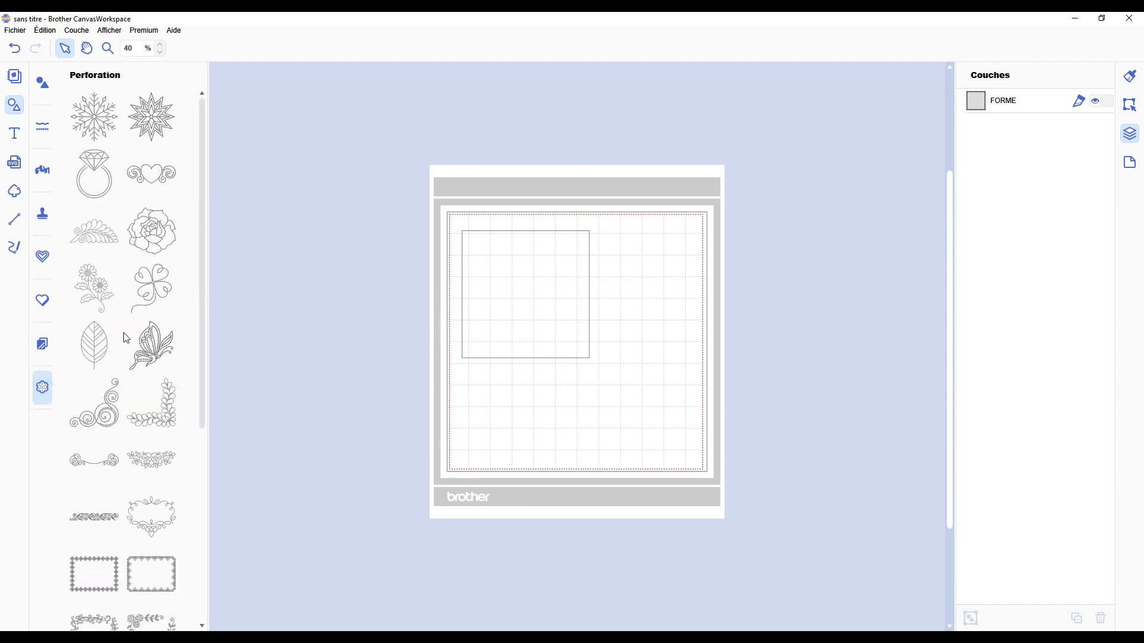
click(44, 82)
- Examine the operation types Couper, Tracer and Perforer offered for the square and for its layer
click(526, 302)
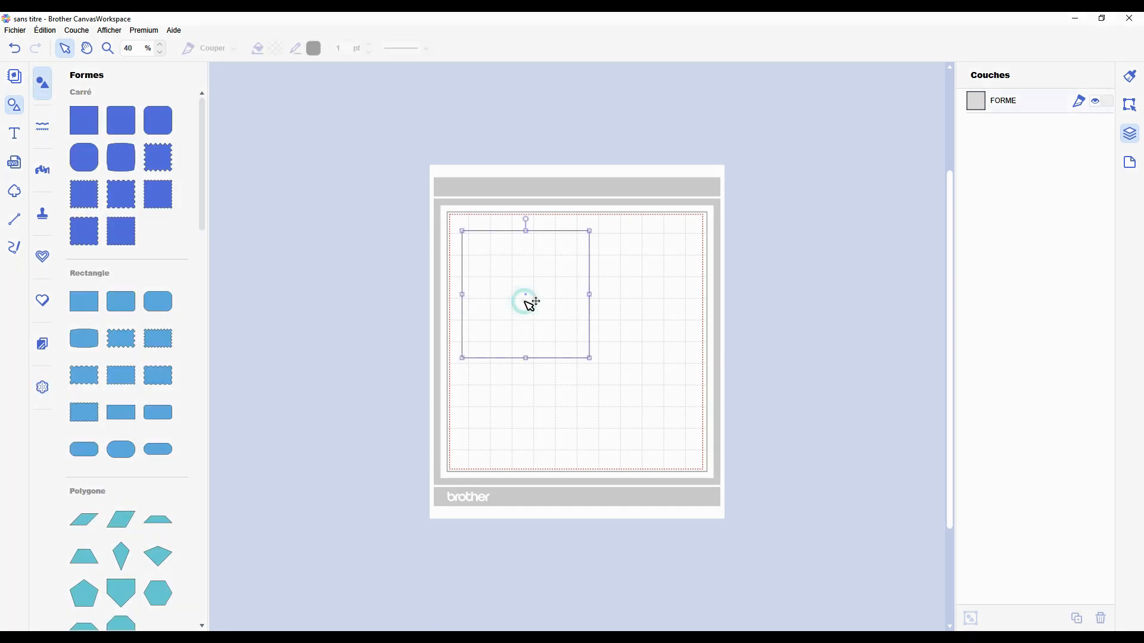
click(663, 275)
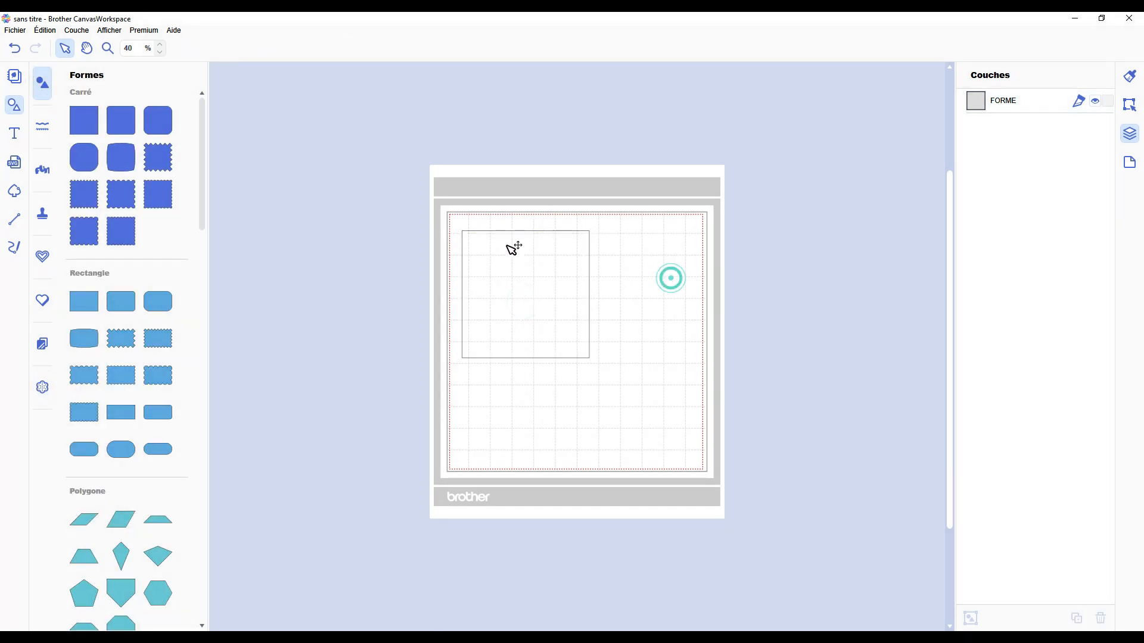
click(545, 310)
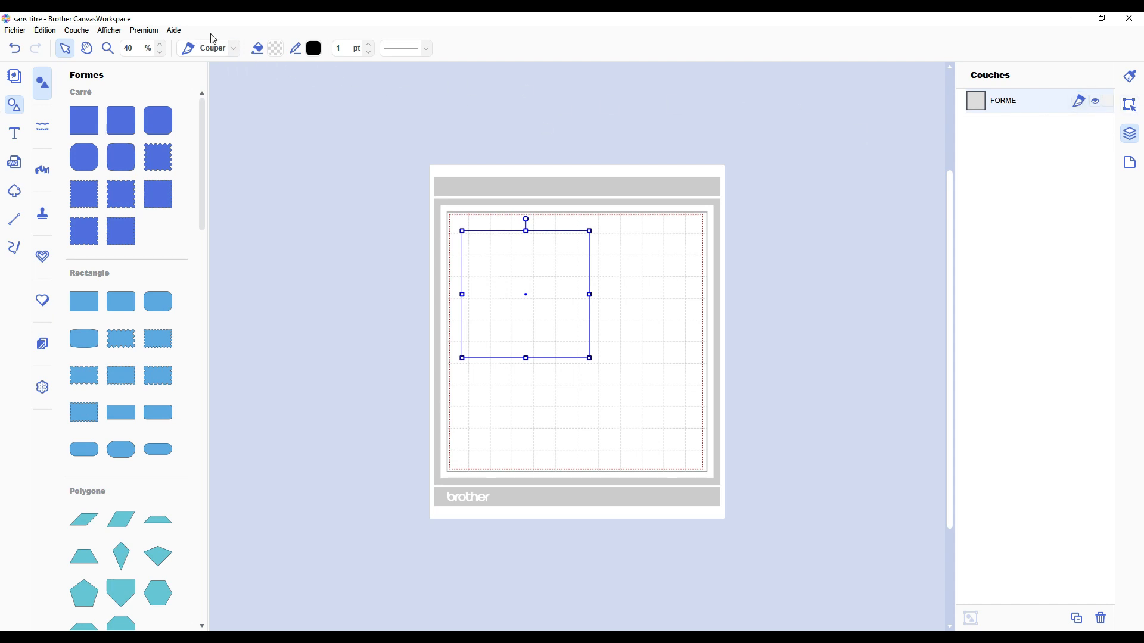
click(234, 48)
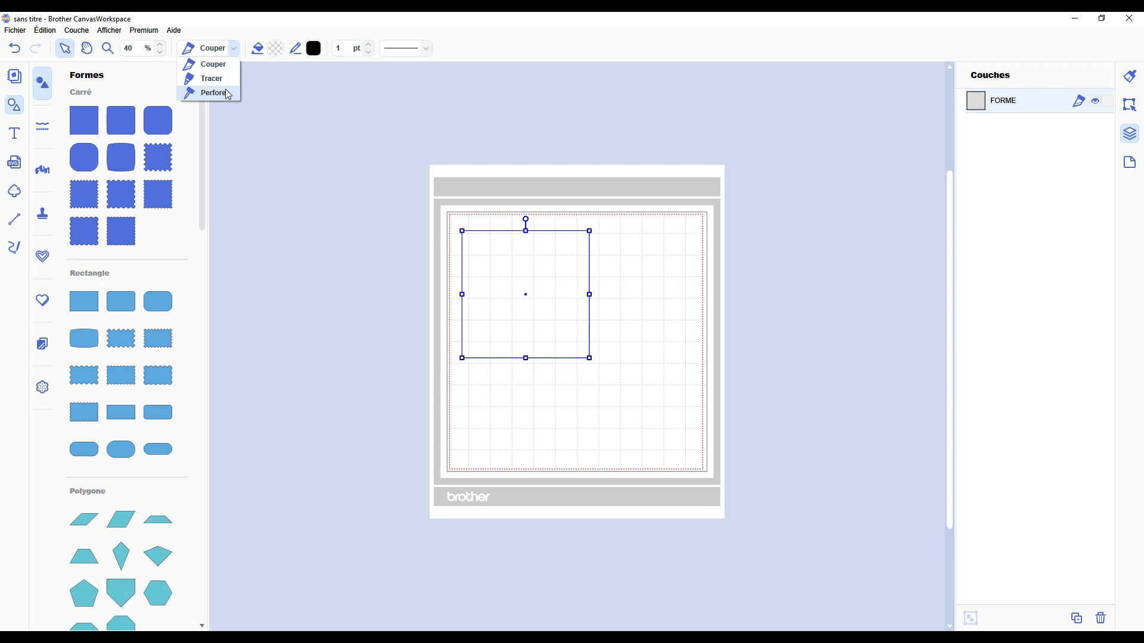
click(1077, 153)
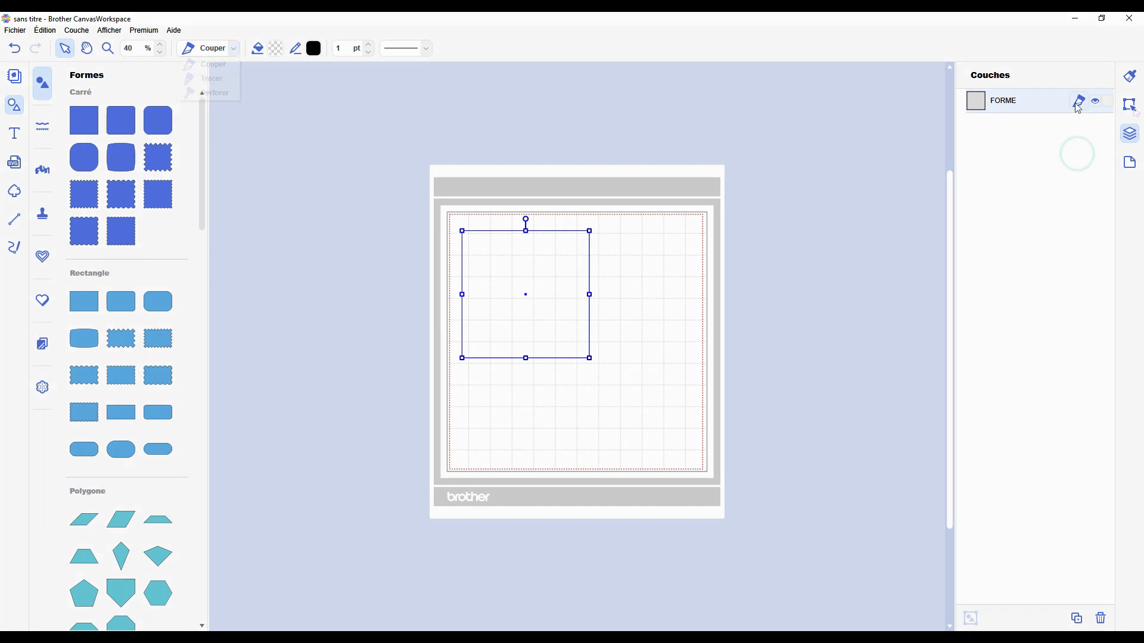
click(1079, 103)
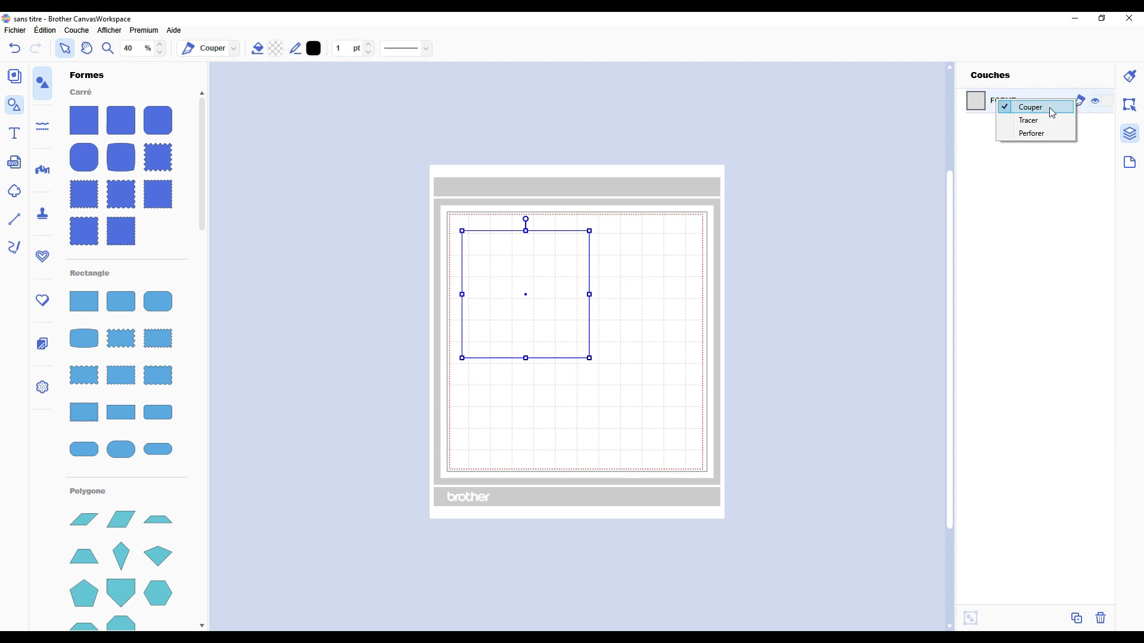
click(1035, 196)
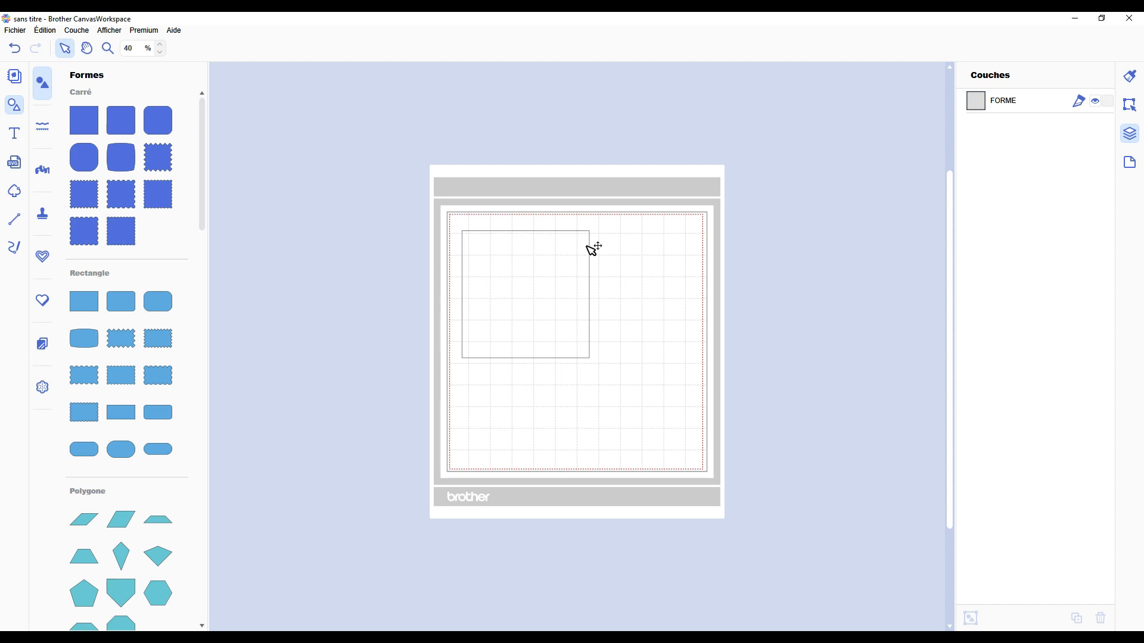
click(562, 262)
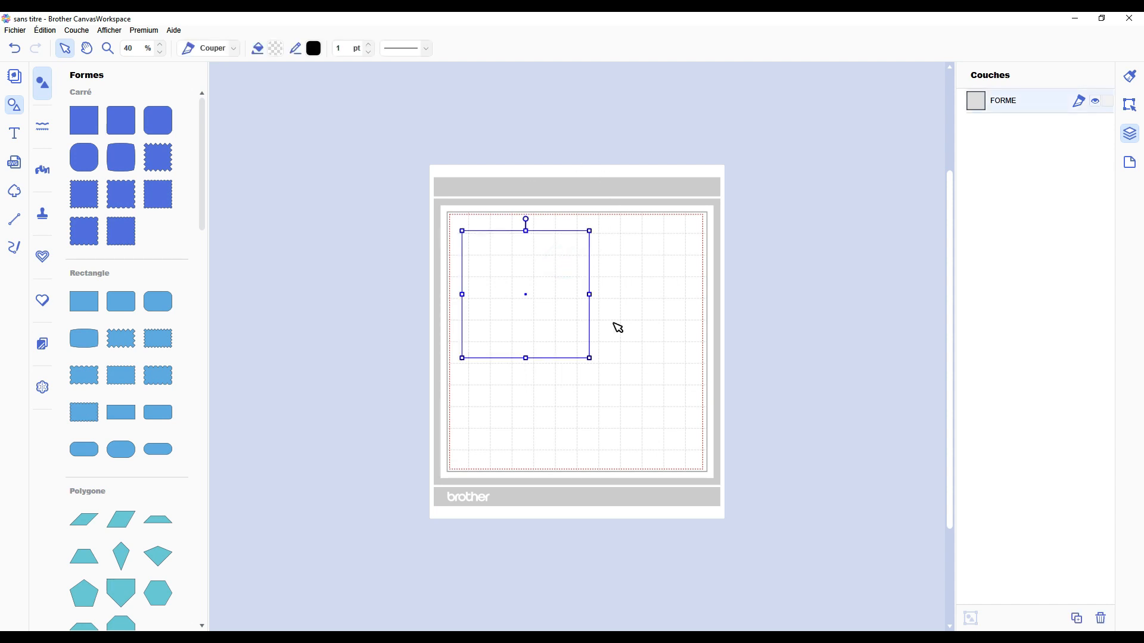
click(218, 53)
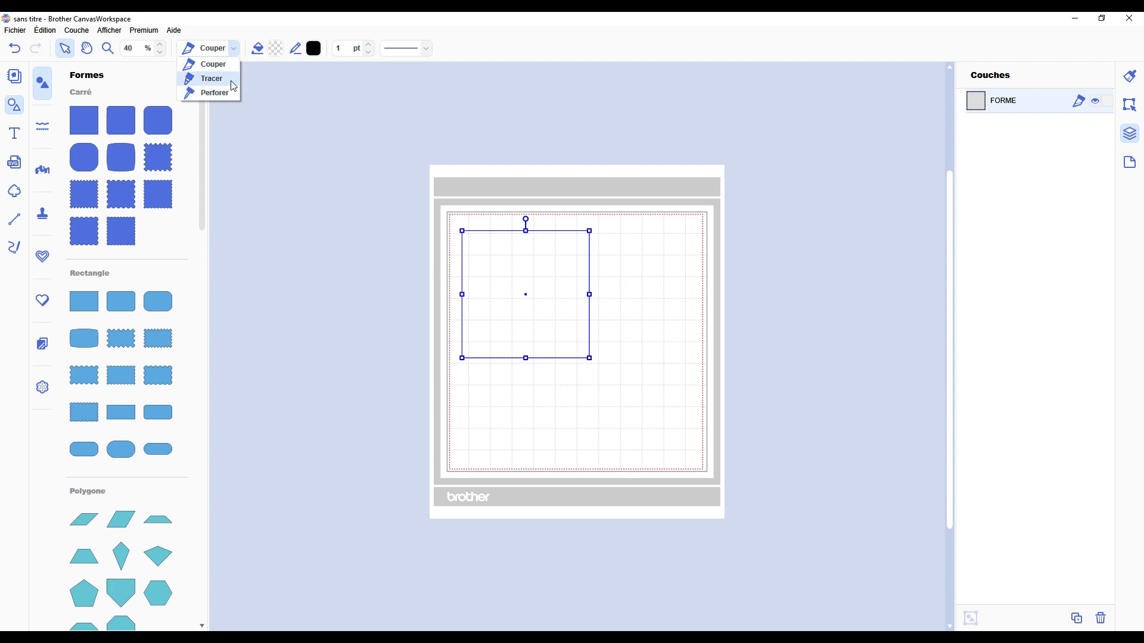
click(635, 263)
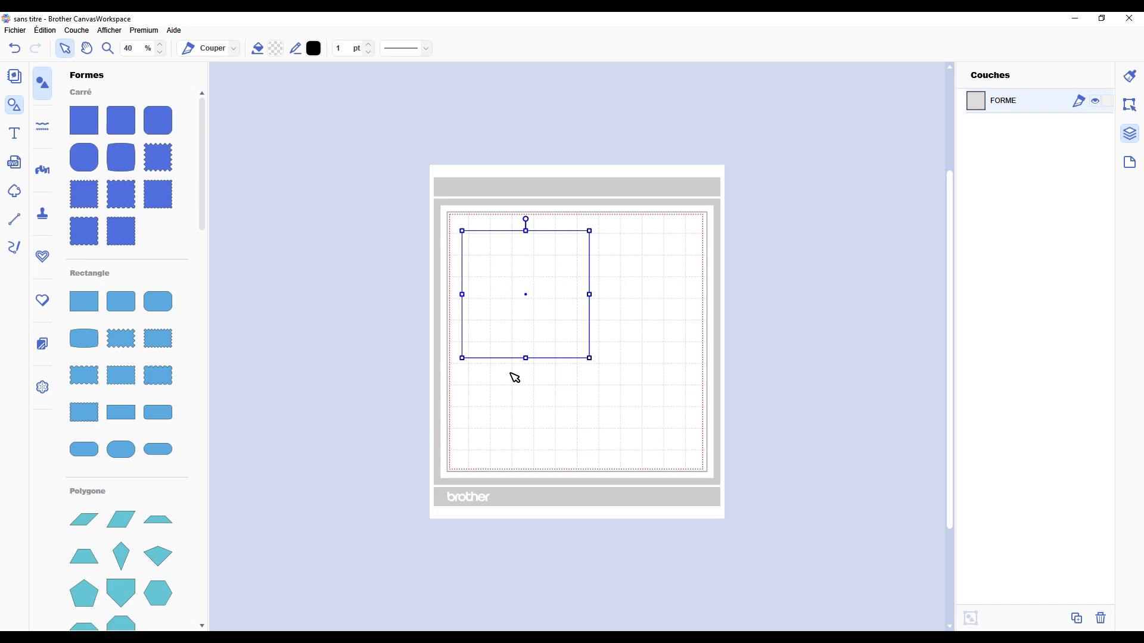
- Delete the square, add the dove from the line embossing collection to the mat, and look at the dove's operation types
key(Delete)
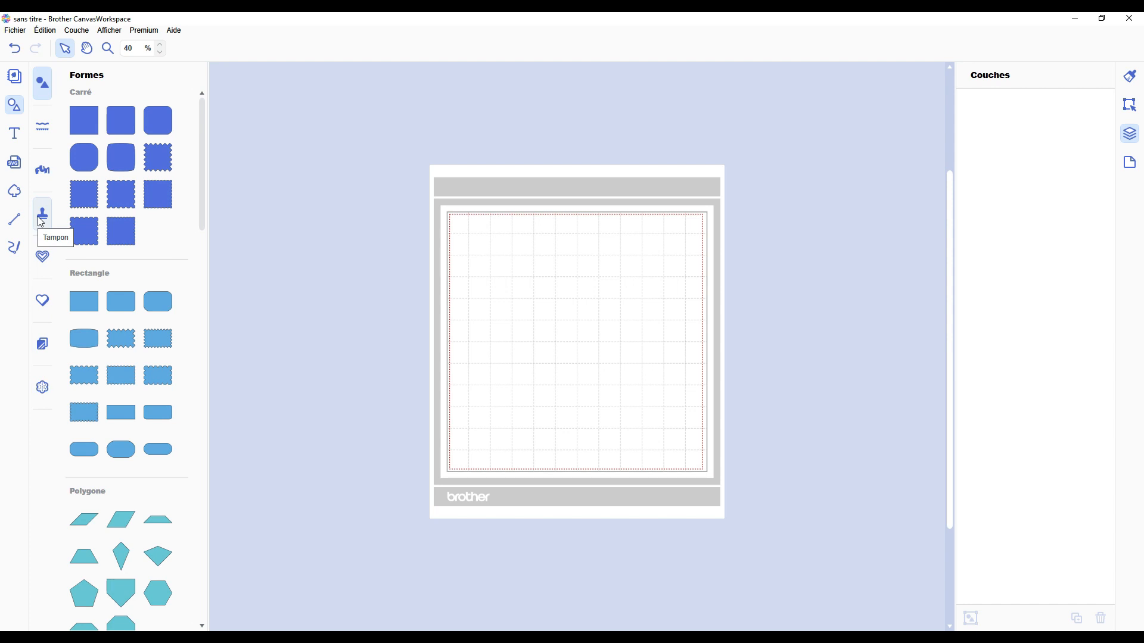
click(42, 257)
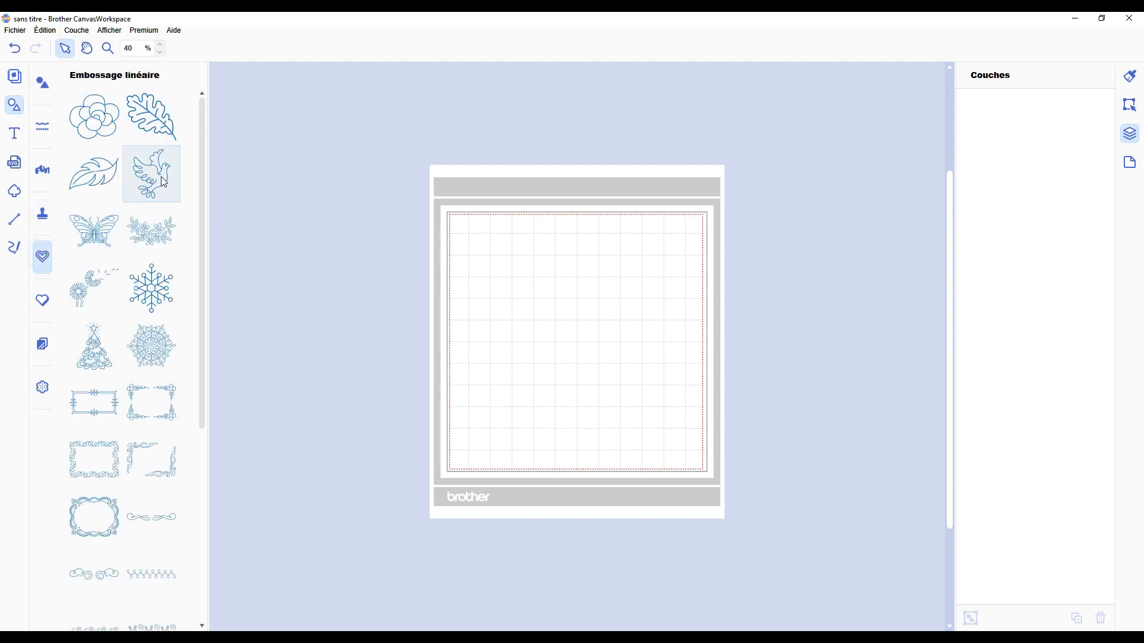
drag(162, 180, 618, 433)
click(676, 382)
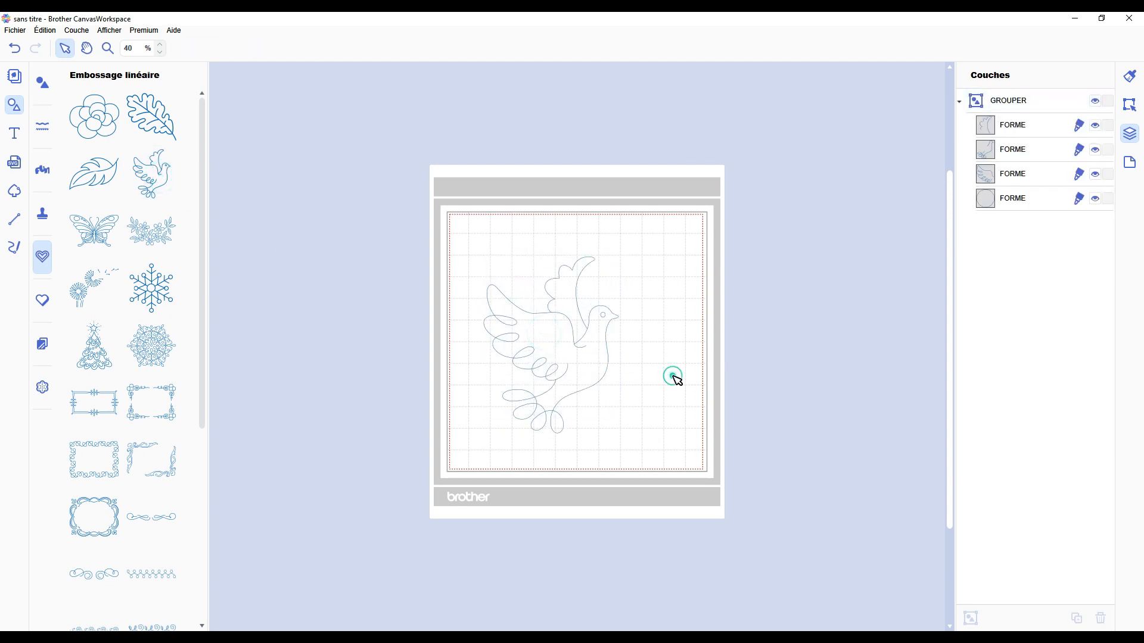
click(586, 352)
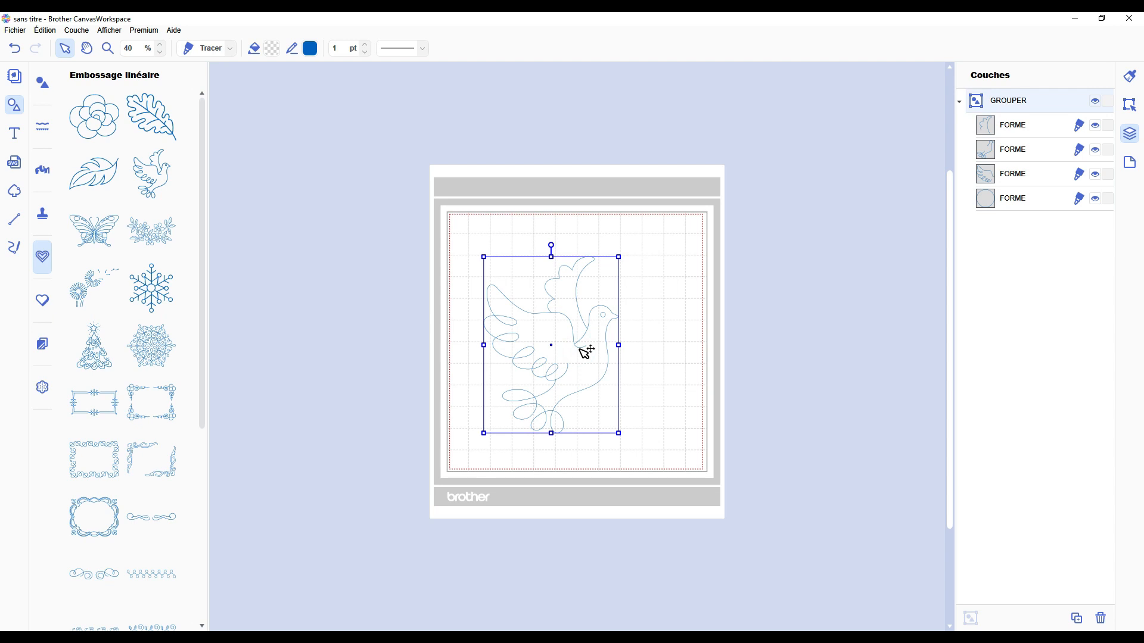
click(230, 49)
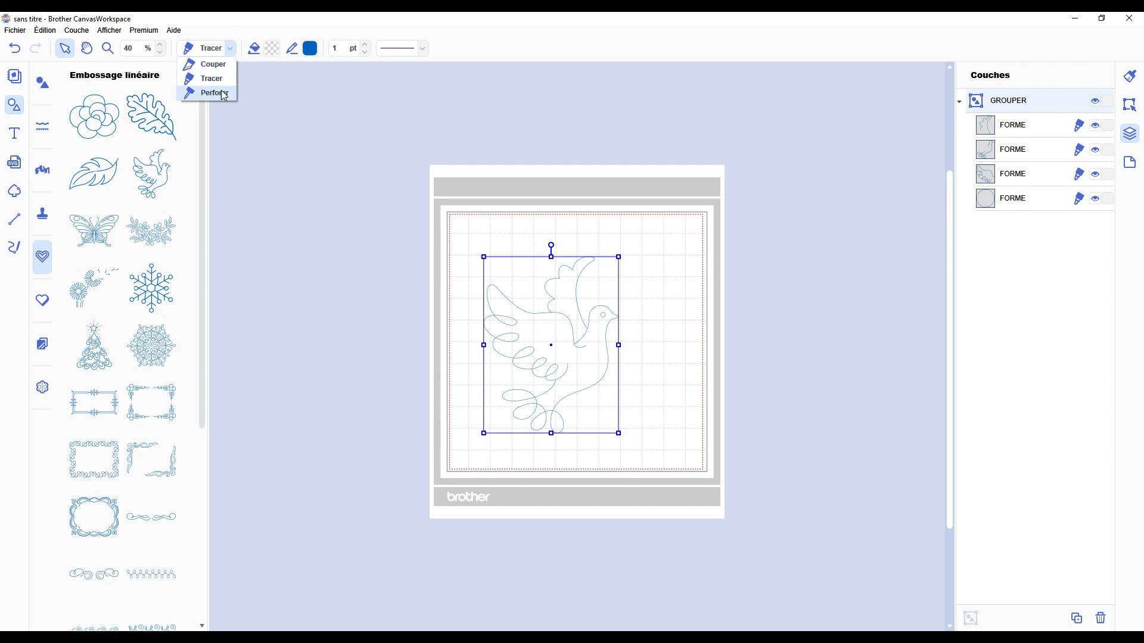
- Add a plain square from the basic shapes to the upper-left part of the mat and enlarge it
click(43, 86)
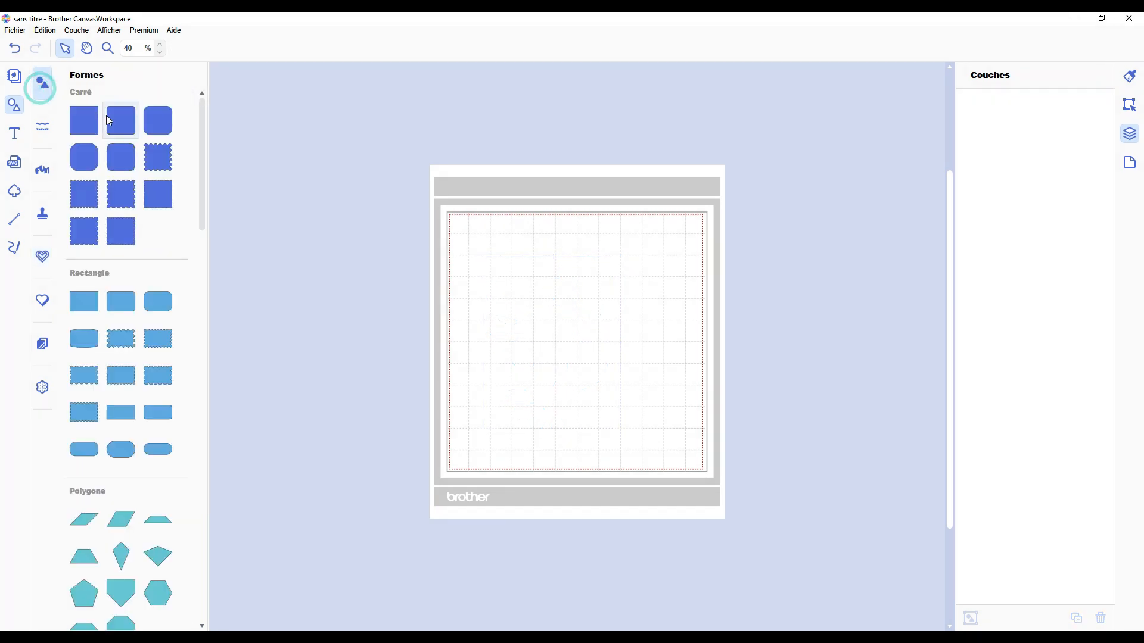
drag(87, 118, 589, 252)
drag(556, 322, 611, 320)
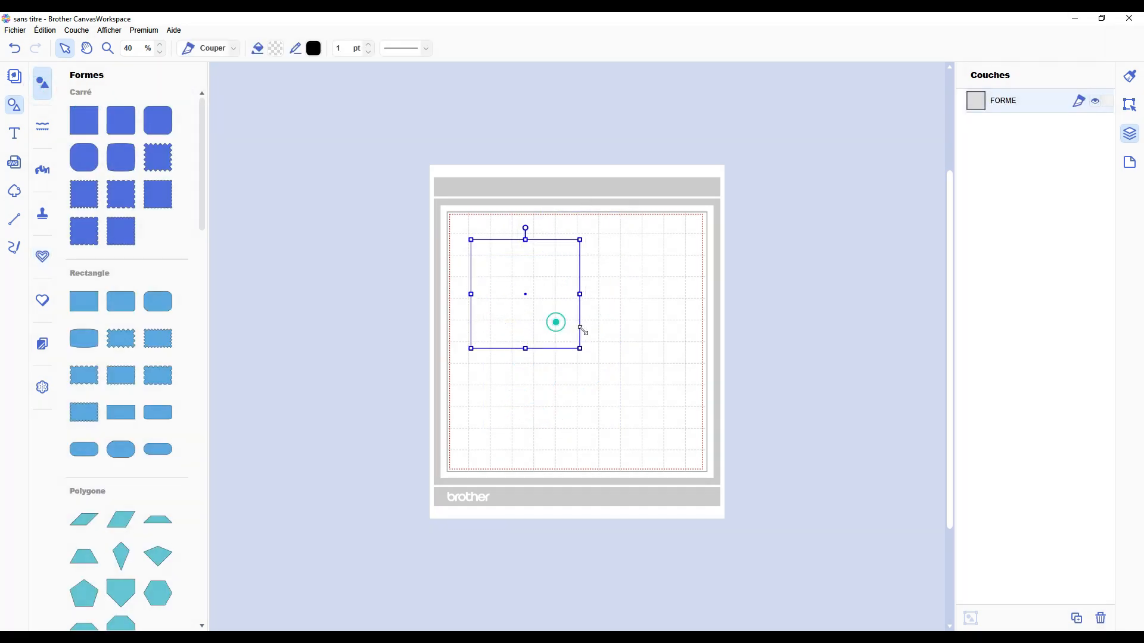
click(615, 317)
click(553, 265)
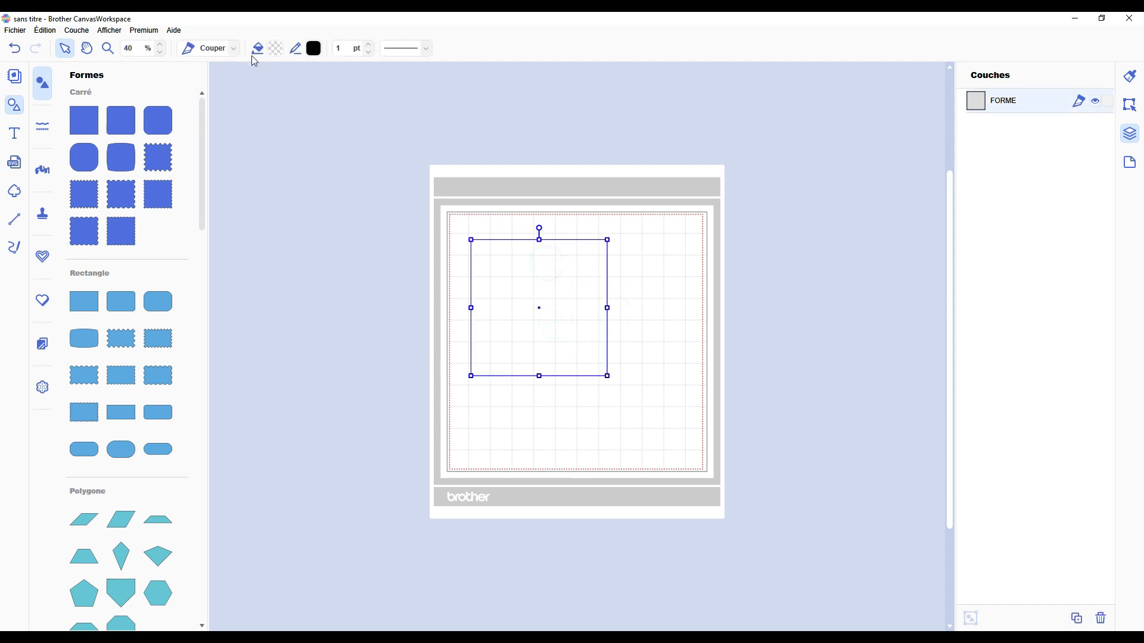
- Set the square's operation to Perforer and inspect its dotted outline up close
click(233, 93)
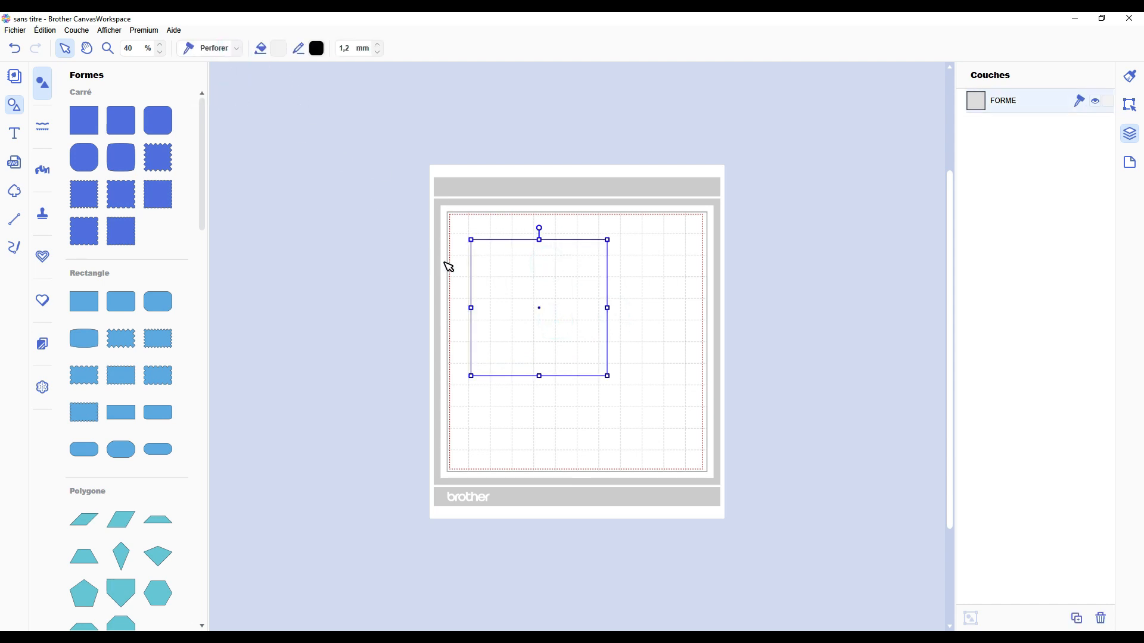
scroll(536, 291, up, 5)
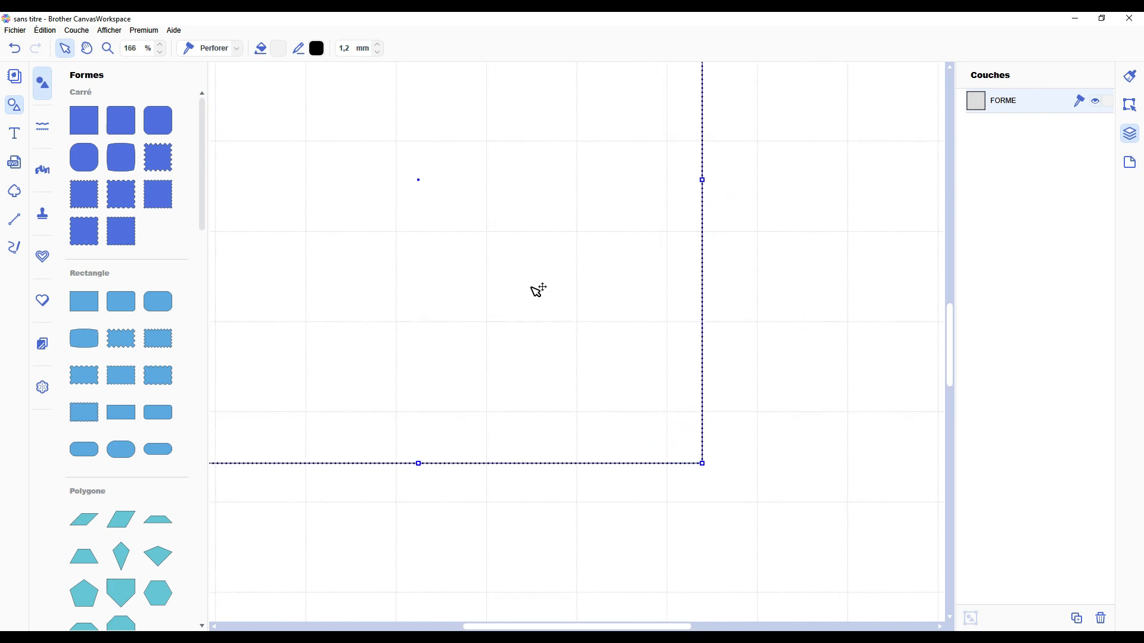
click(764, 310)
scroll(538, 329, down, 3)
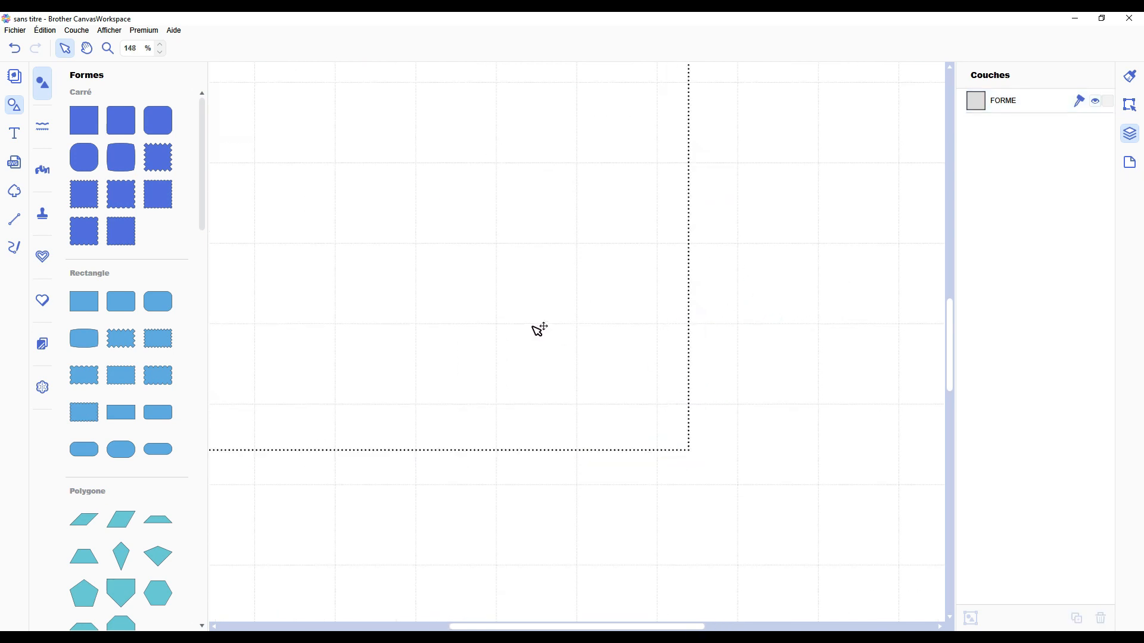
scroll(435, 312, down, 2)
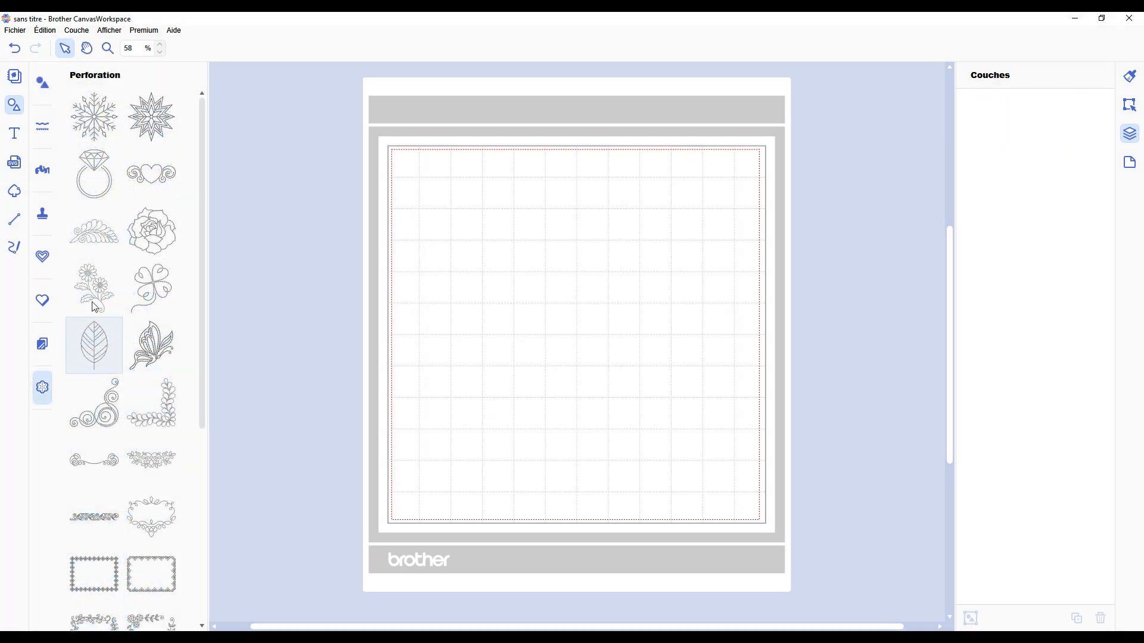
- Place the diamond ring from the perforation collection on the mat and delete it
drag(97, 175, 534, 248)
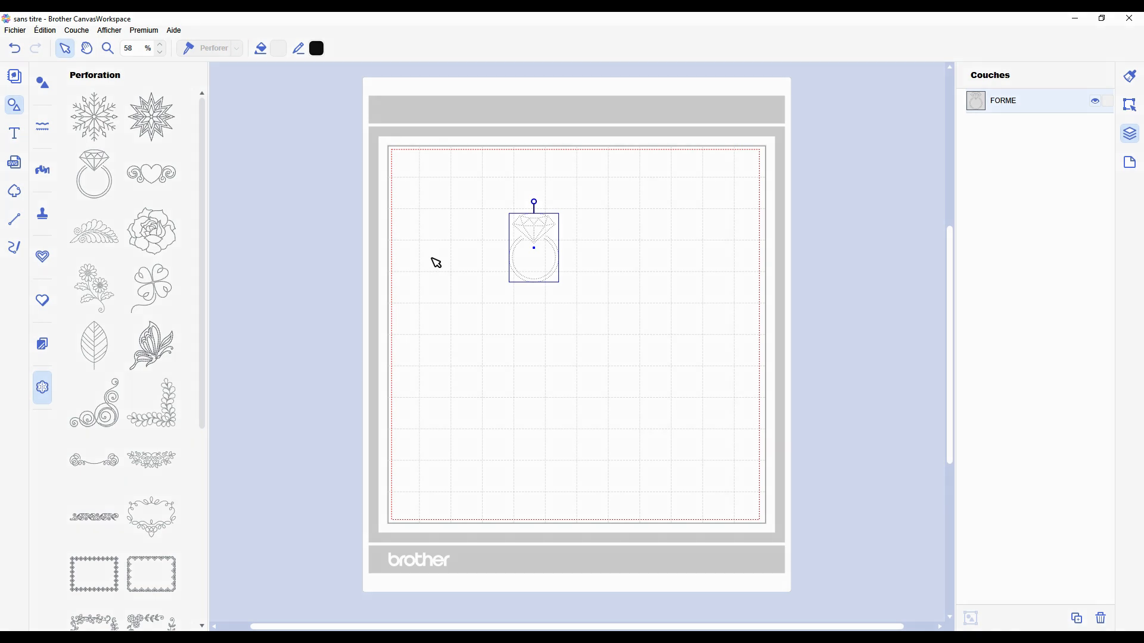
key(Delete)
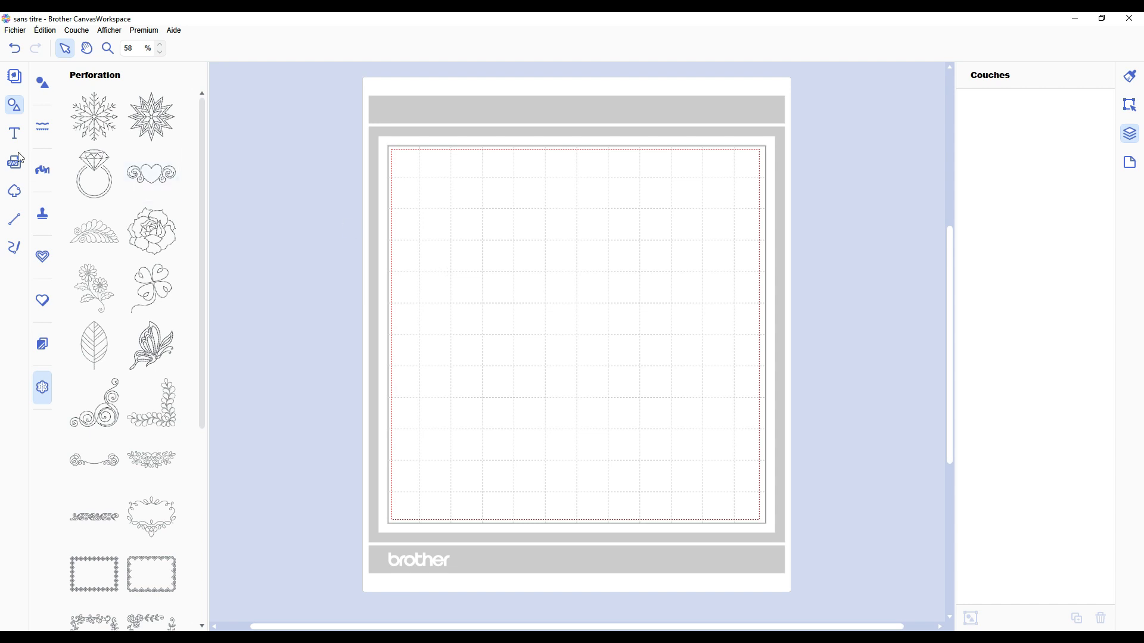
- Add a plain square from the basic shapes to the upper-left part of the mat
click(42, 83)
drag(89, 124, 511, 258)
click(624, 287)
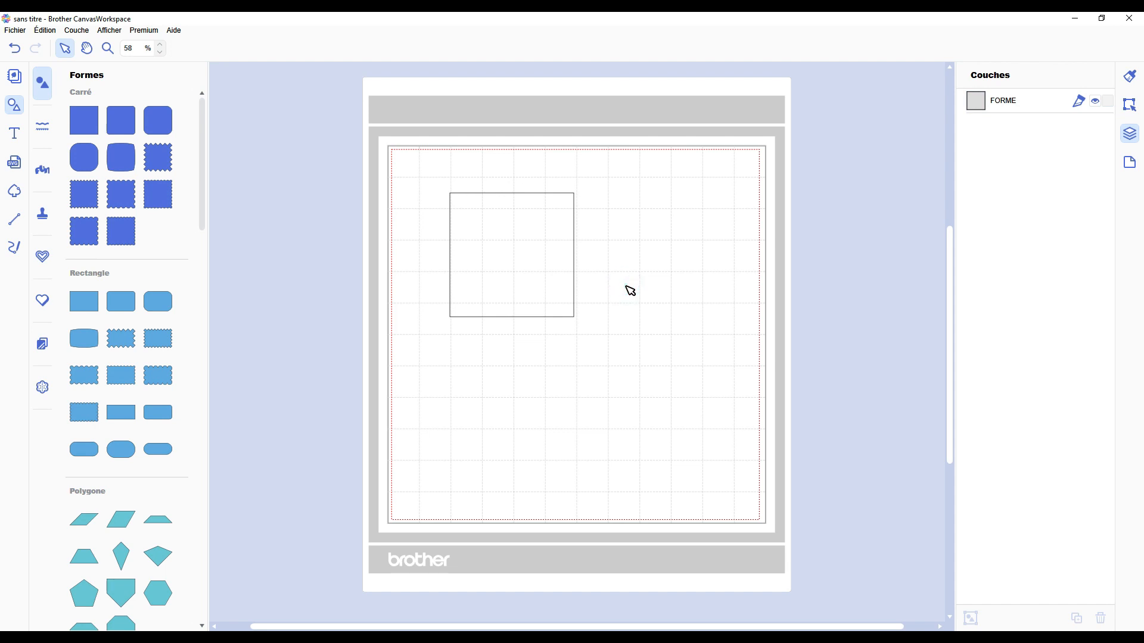
- Review the operation types available for the new square, leaving it on Couper
click(544, 281)
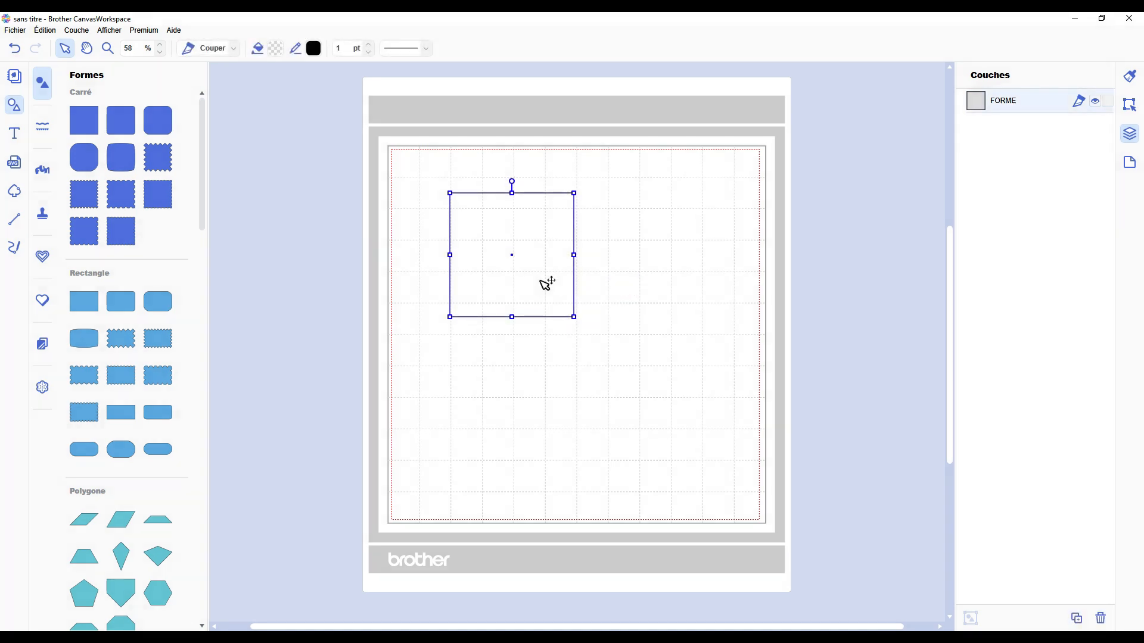
click(231, 48)
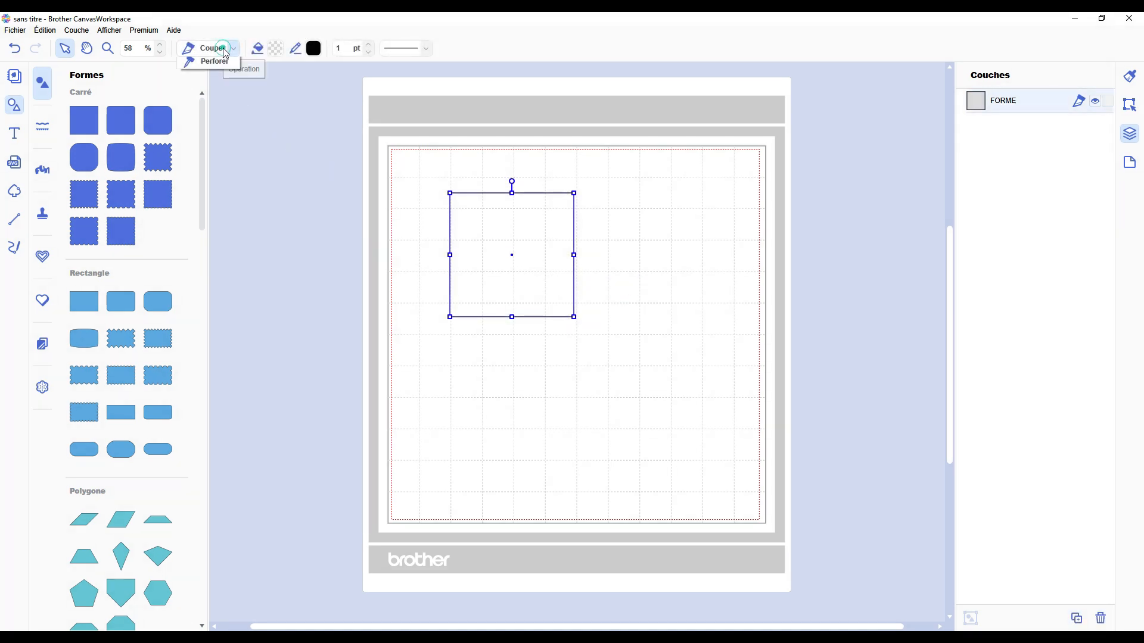
click(229, 51)
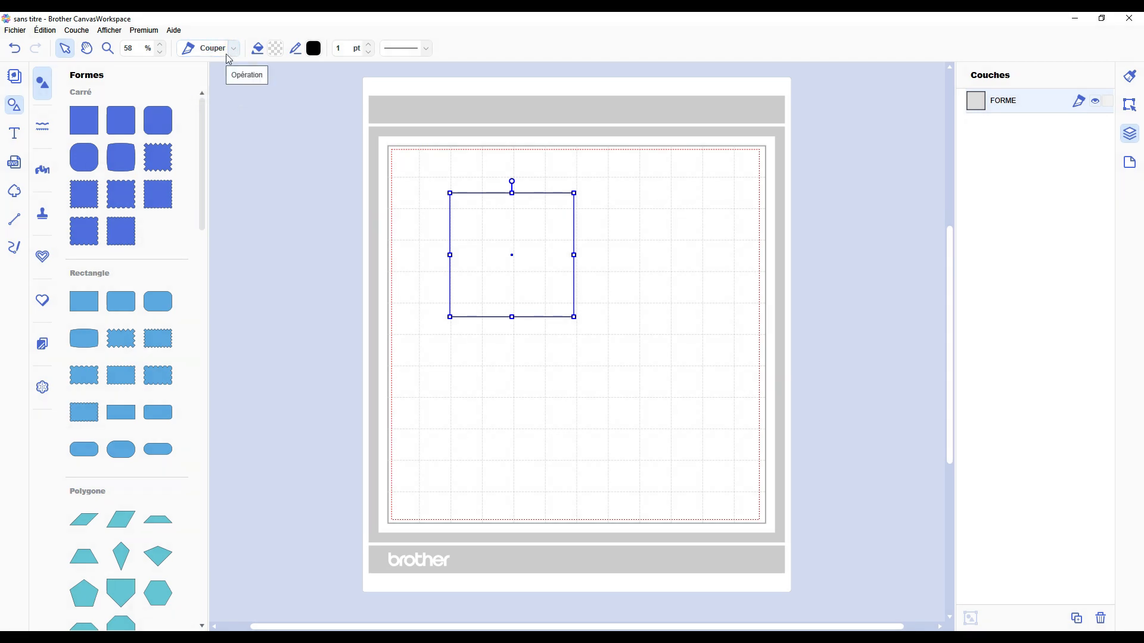
click(232, 50)
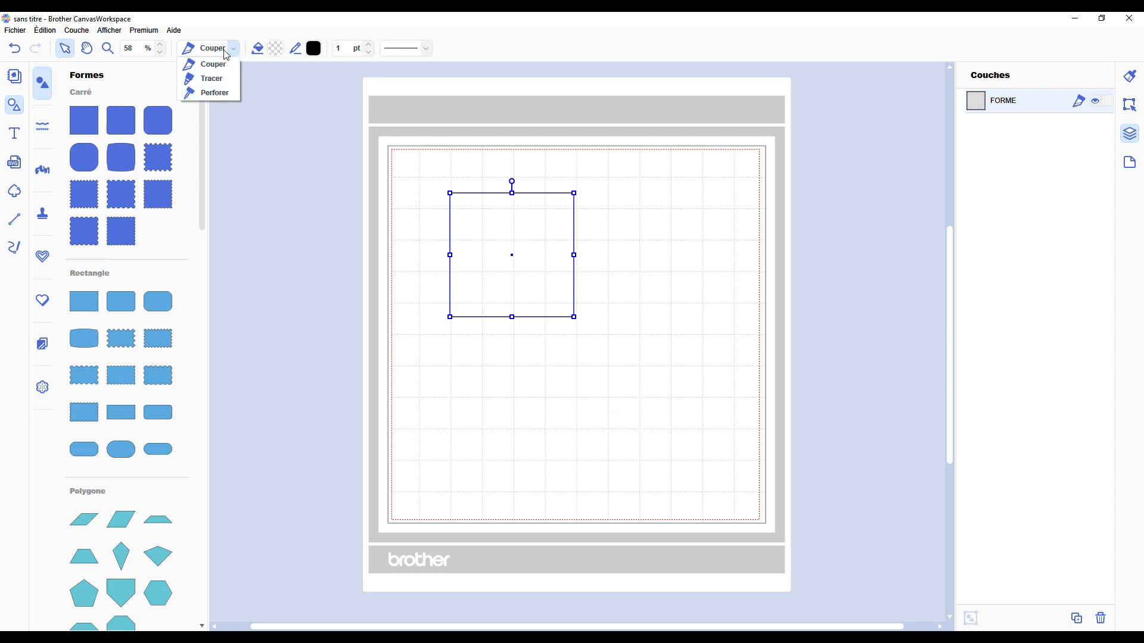
click(427, 191)
click(434, 162)
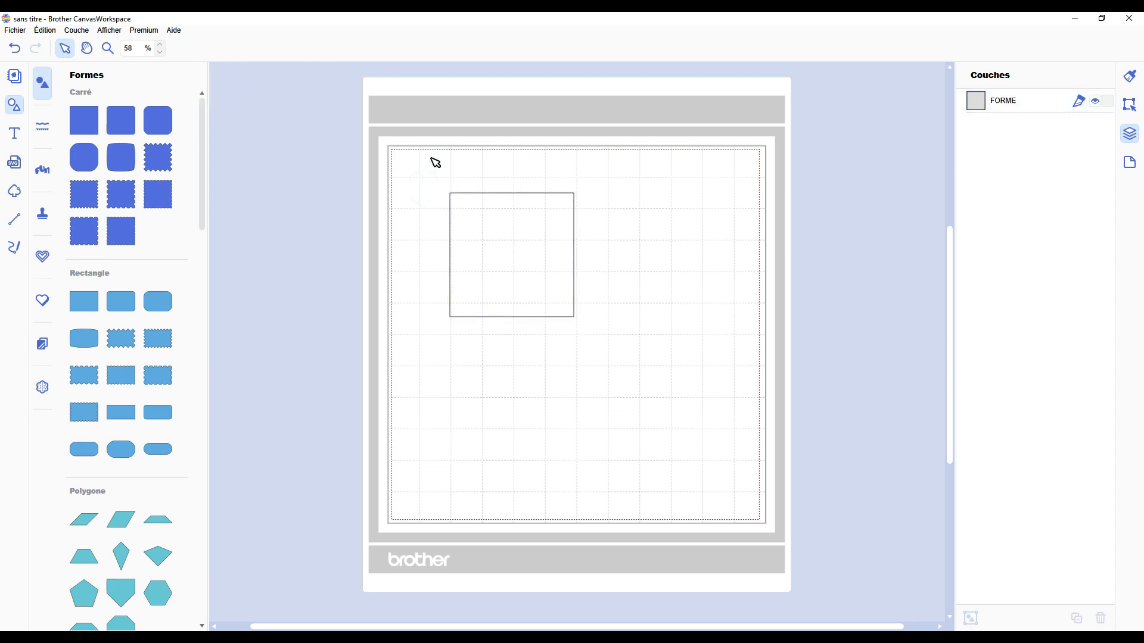
- Switch the square's layer operation to Tracer, then to Perforer, and back to Couper
click(504, 255)
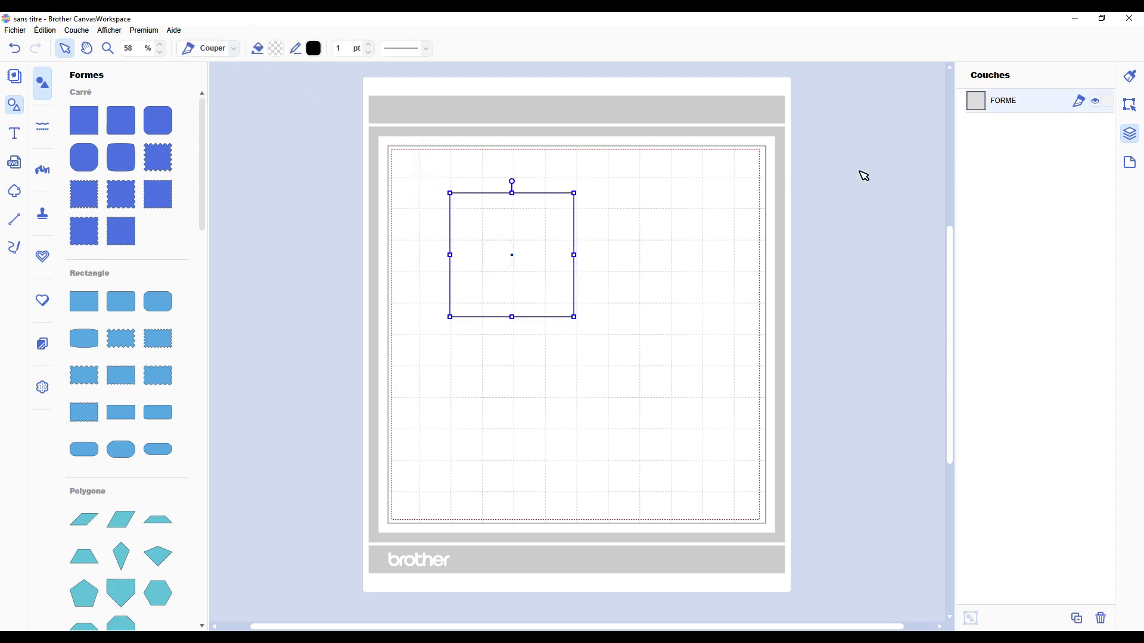
click(1078, 98)
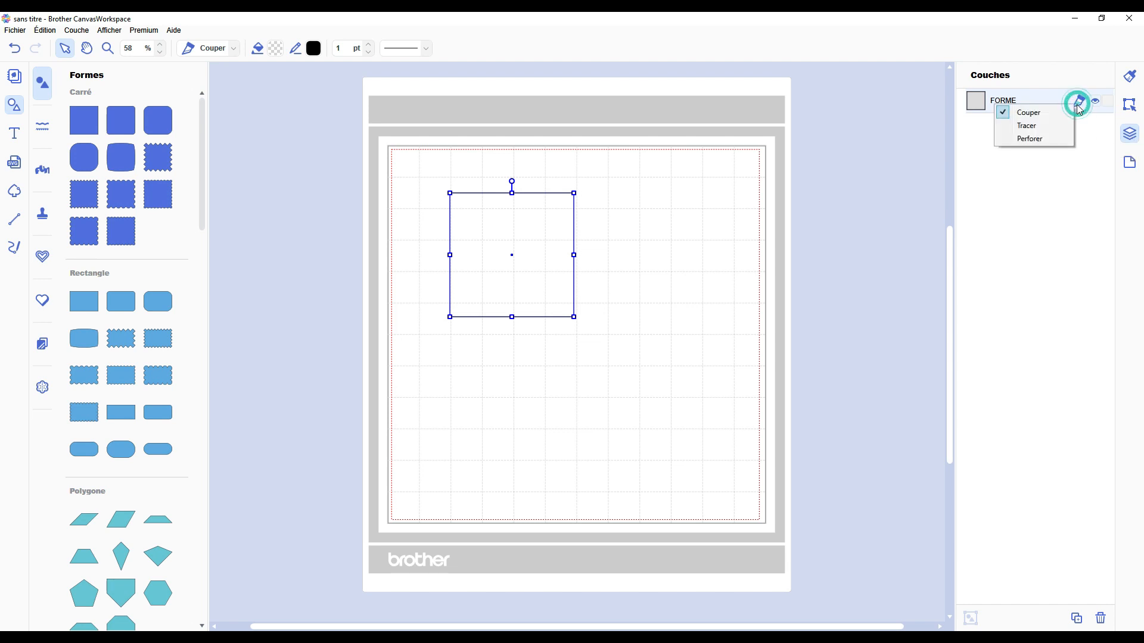
click(1038, 128)
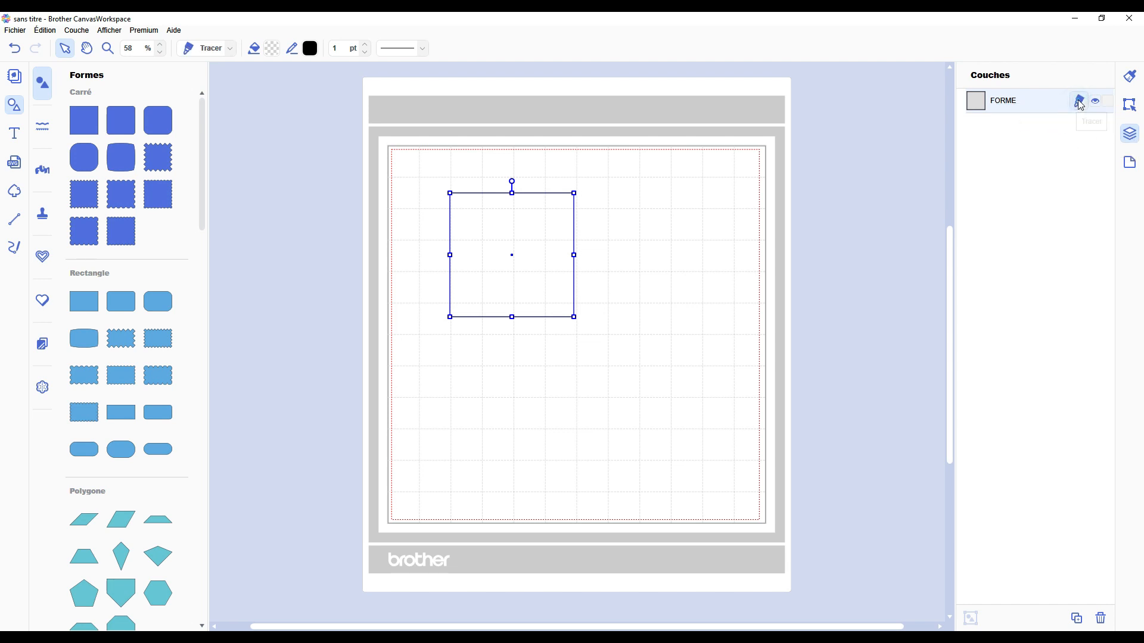
click(1078, 100)
click(1052, 136)
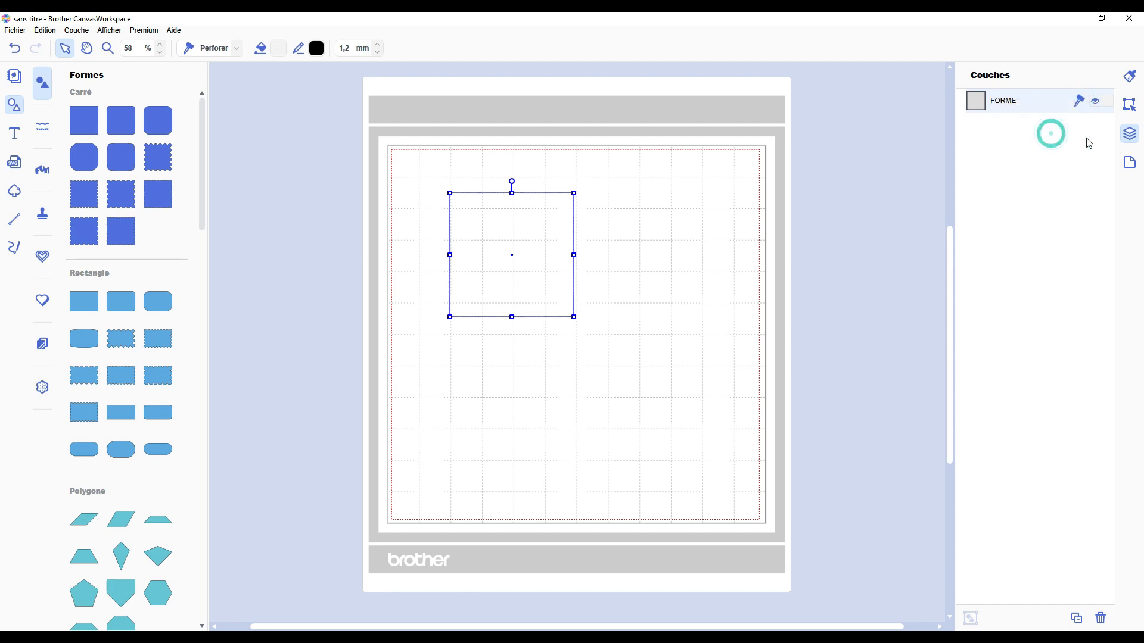
click(1079, 102)
click(1044, 120)
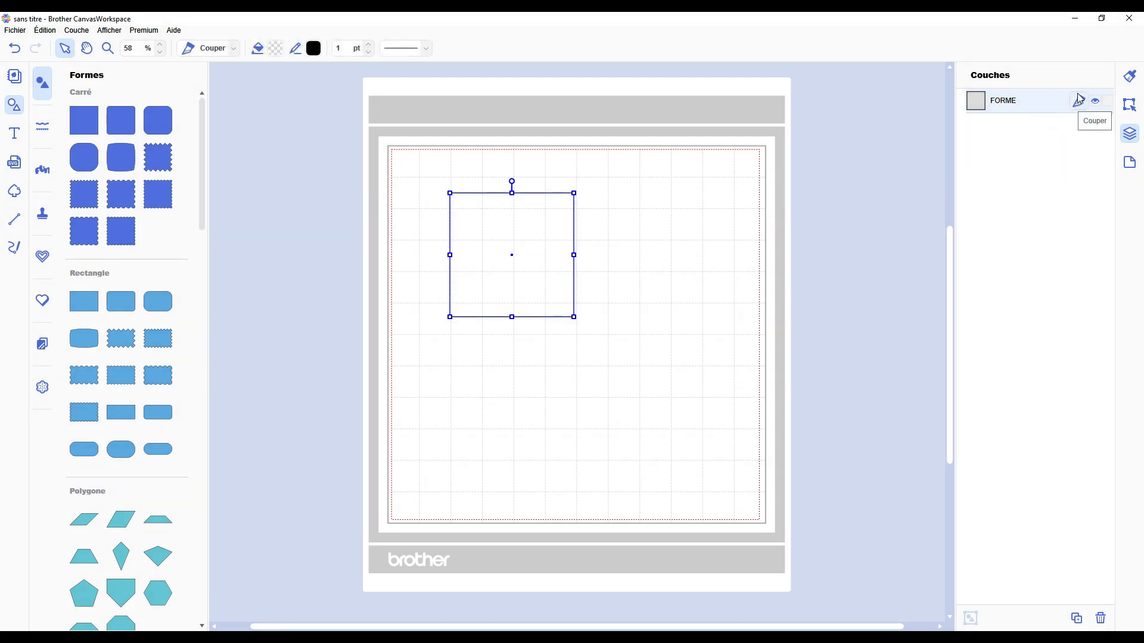
- Show the square's properties and examine its available operation types, leaving it on Couper and clearing the selection
click(1130, 78)
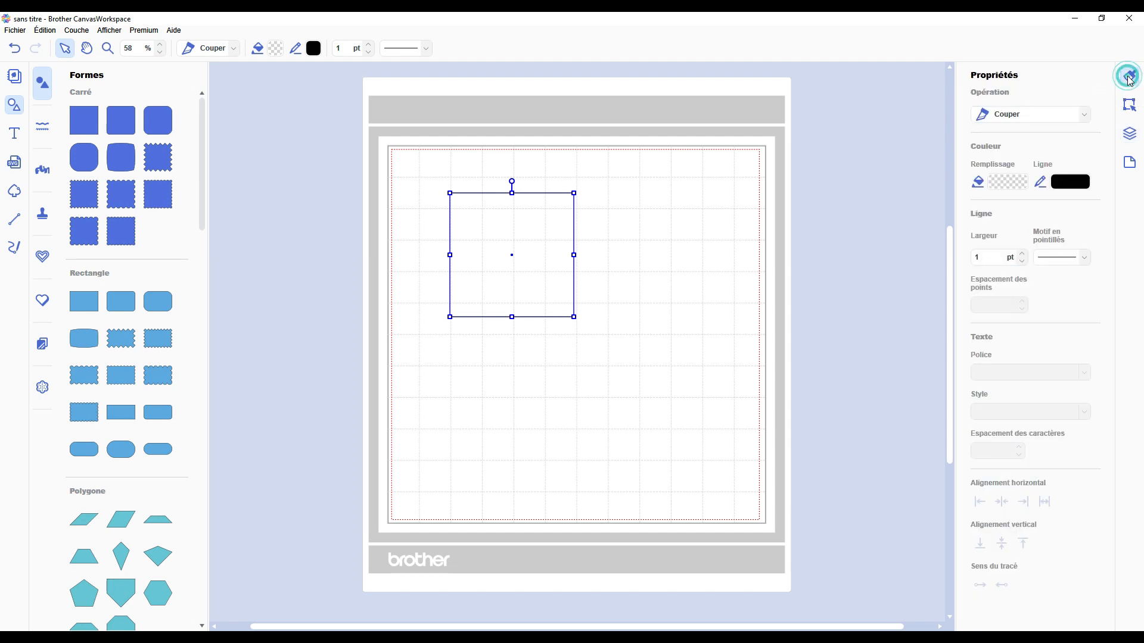
click(1012, 115)
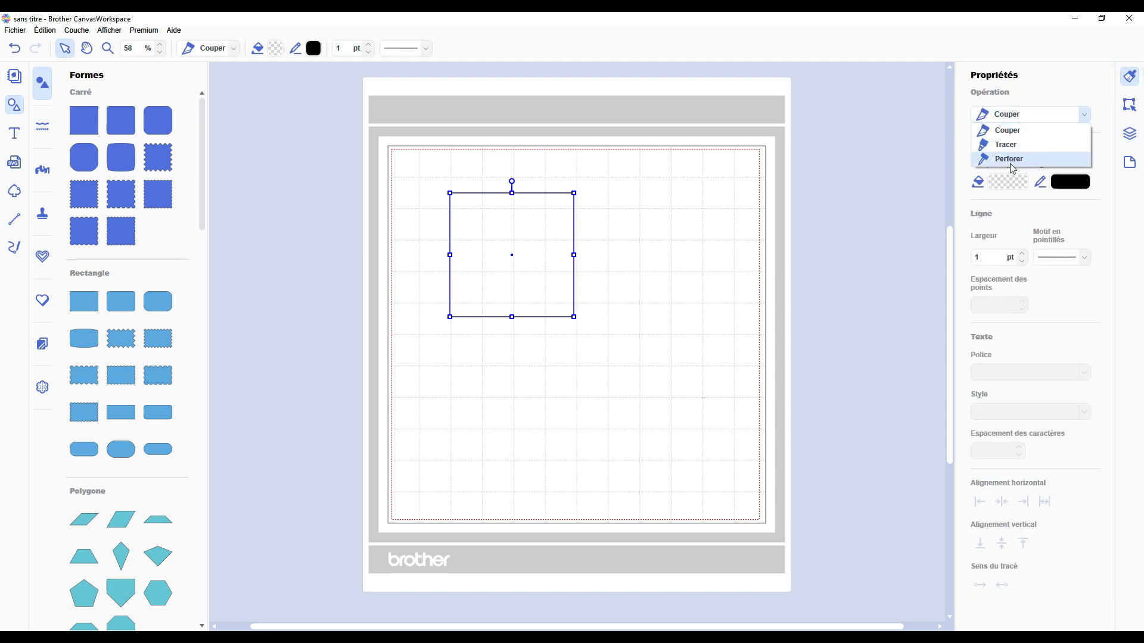
click(644, 178)
click(645, 195)
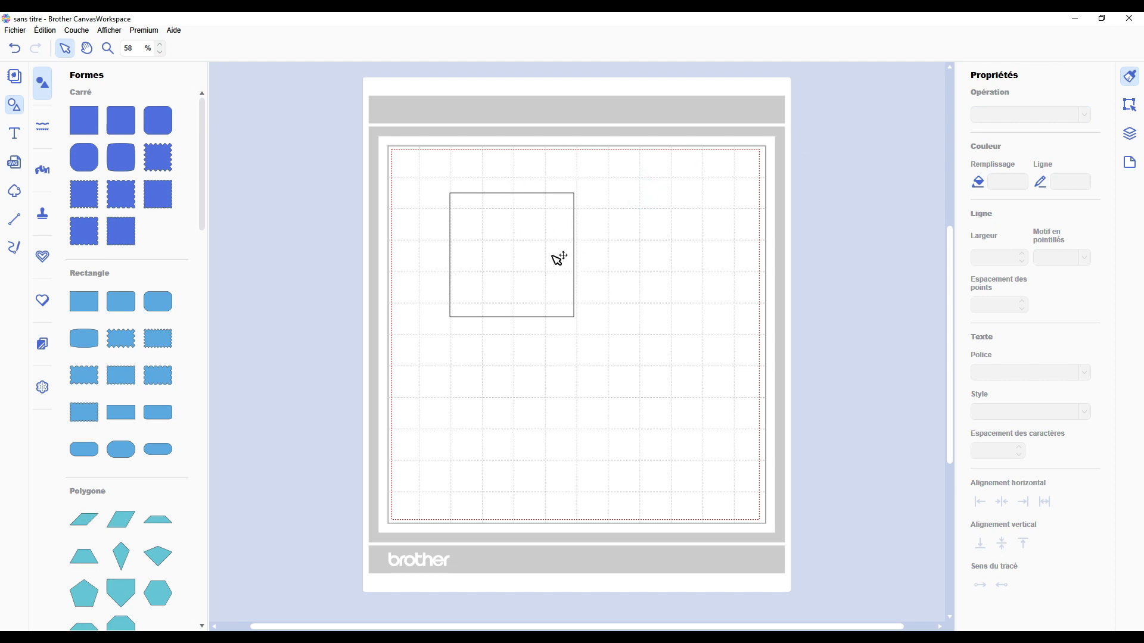
- Reselect the square, review its operation types again without changing them, and delete it from the mat
click(516, 253)
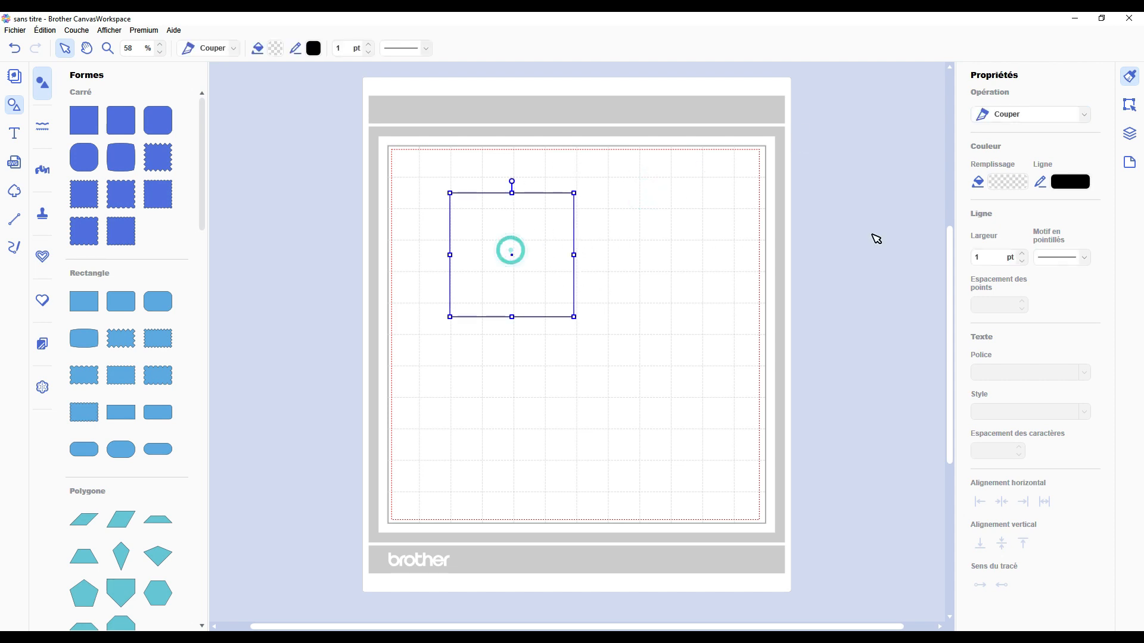
click(1033, 116)
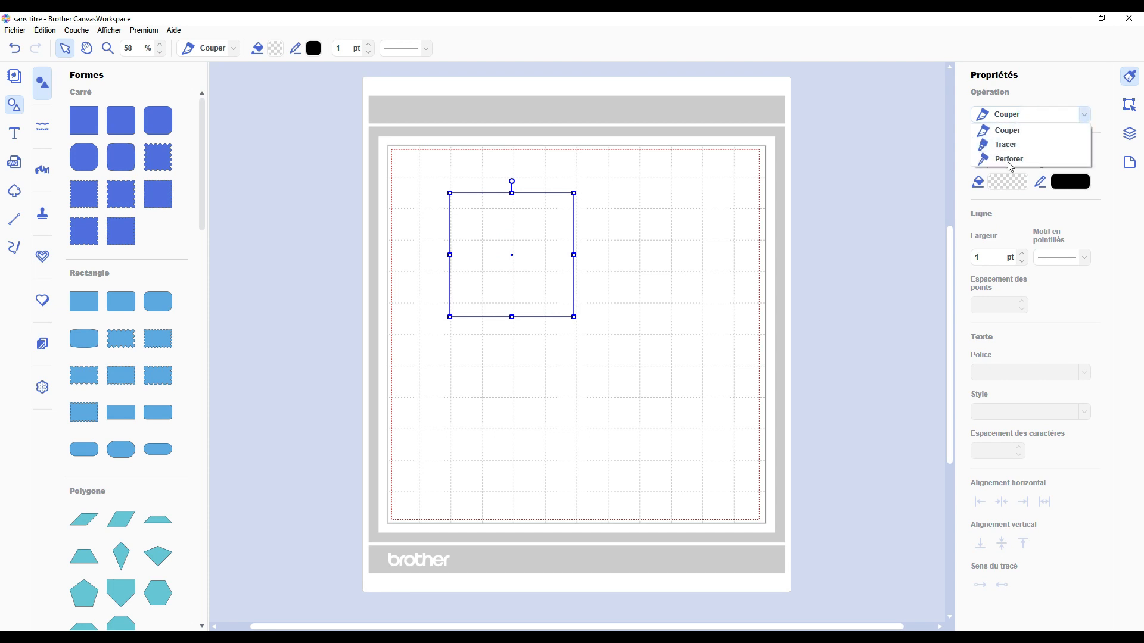
key(Delete)
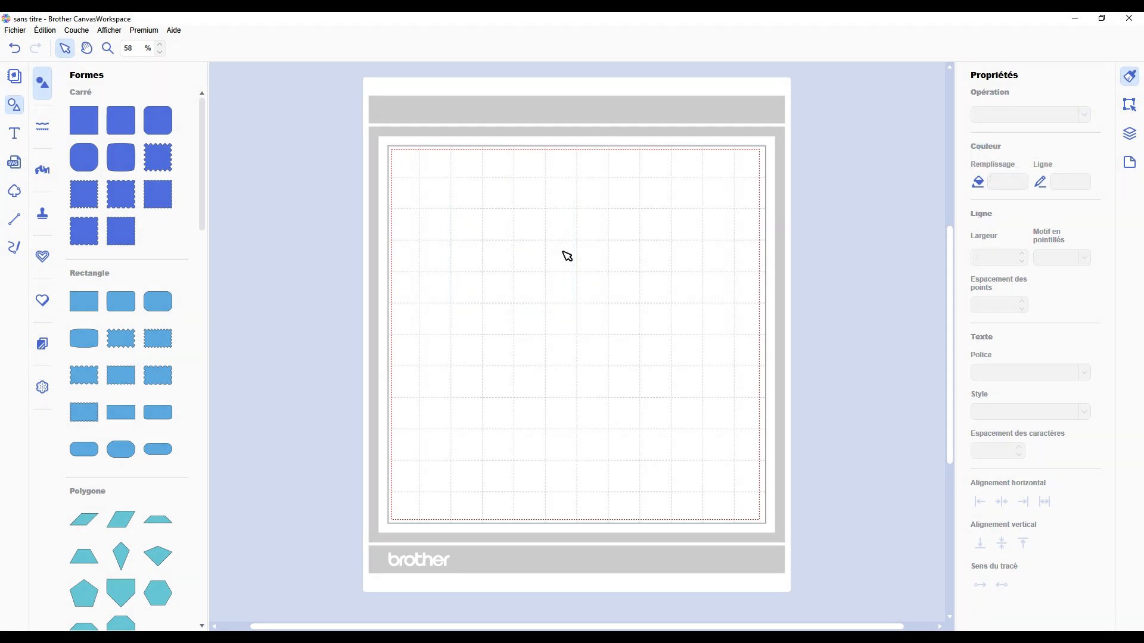